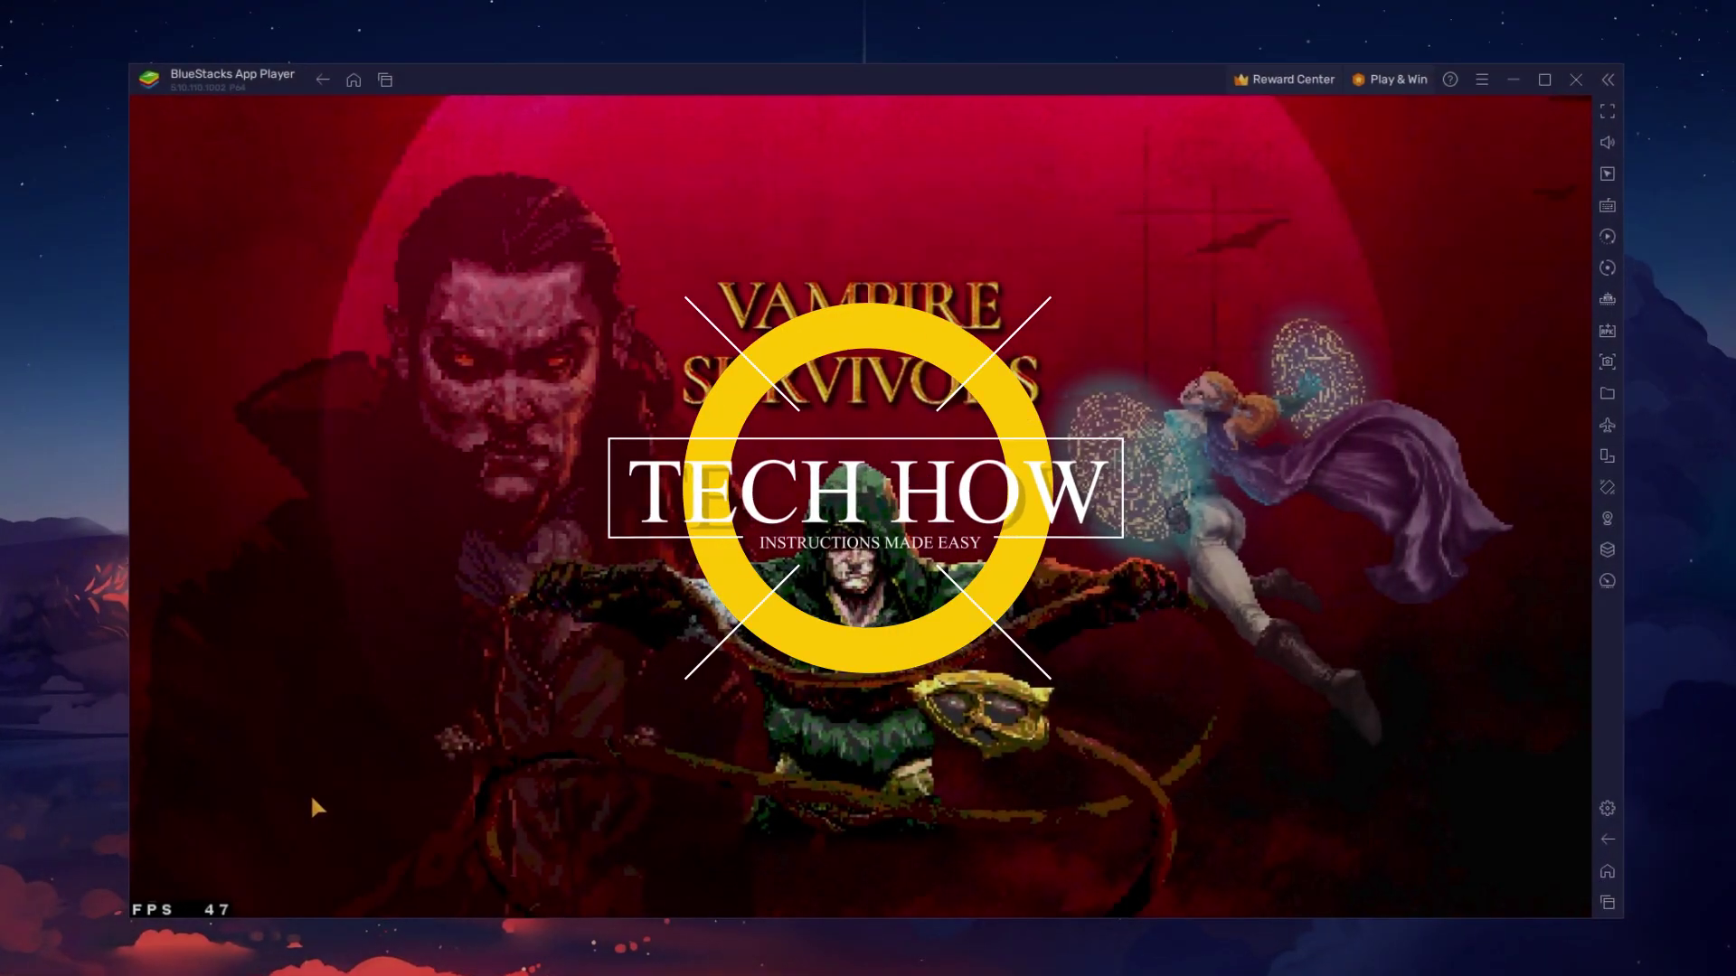
# Browse the item collection and buy one rank of the Might PowerUp in Vampire Survivors before leaving the game.
pyautogui.click(601, 791)
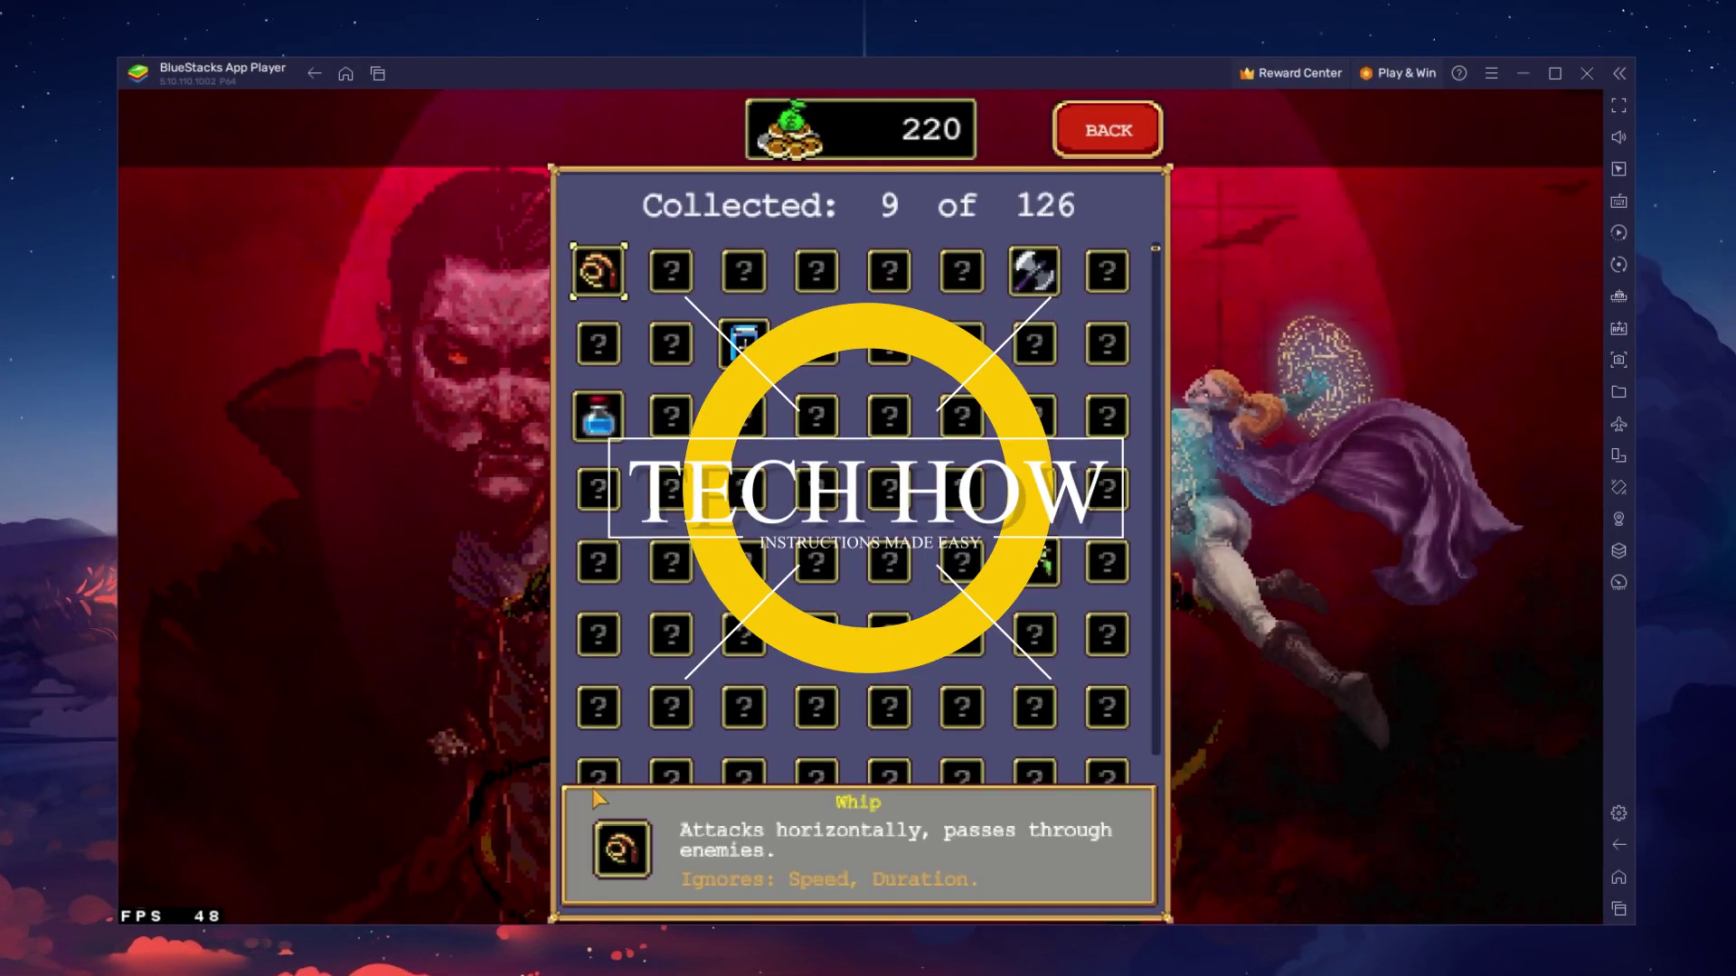
pyautogui.press('Escape')
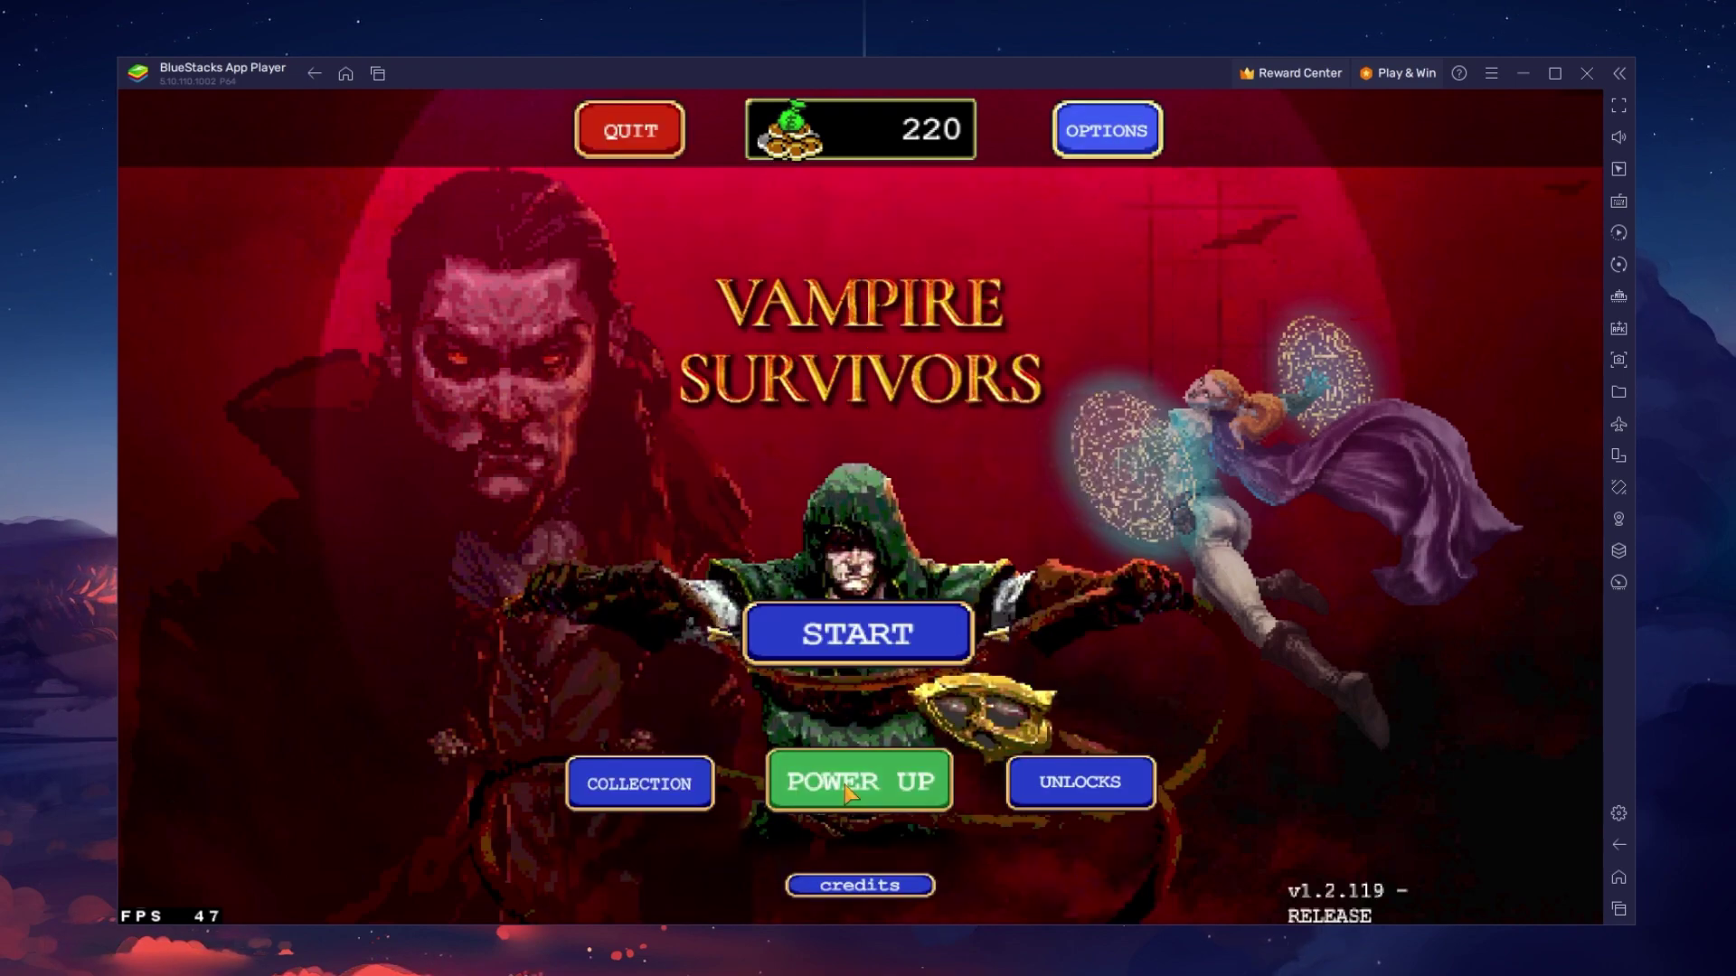
pyautogui.click(848, 793)
pyautogui.click(1053, 865)
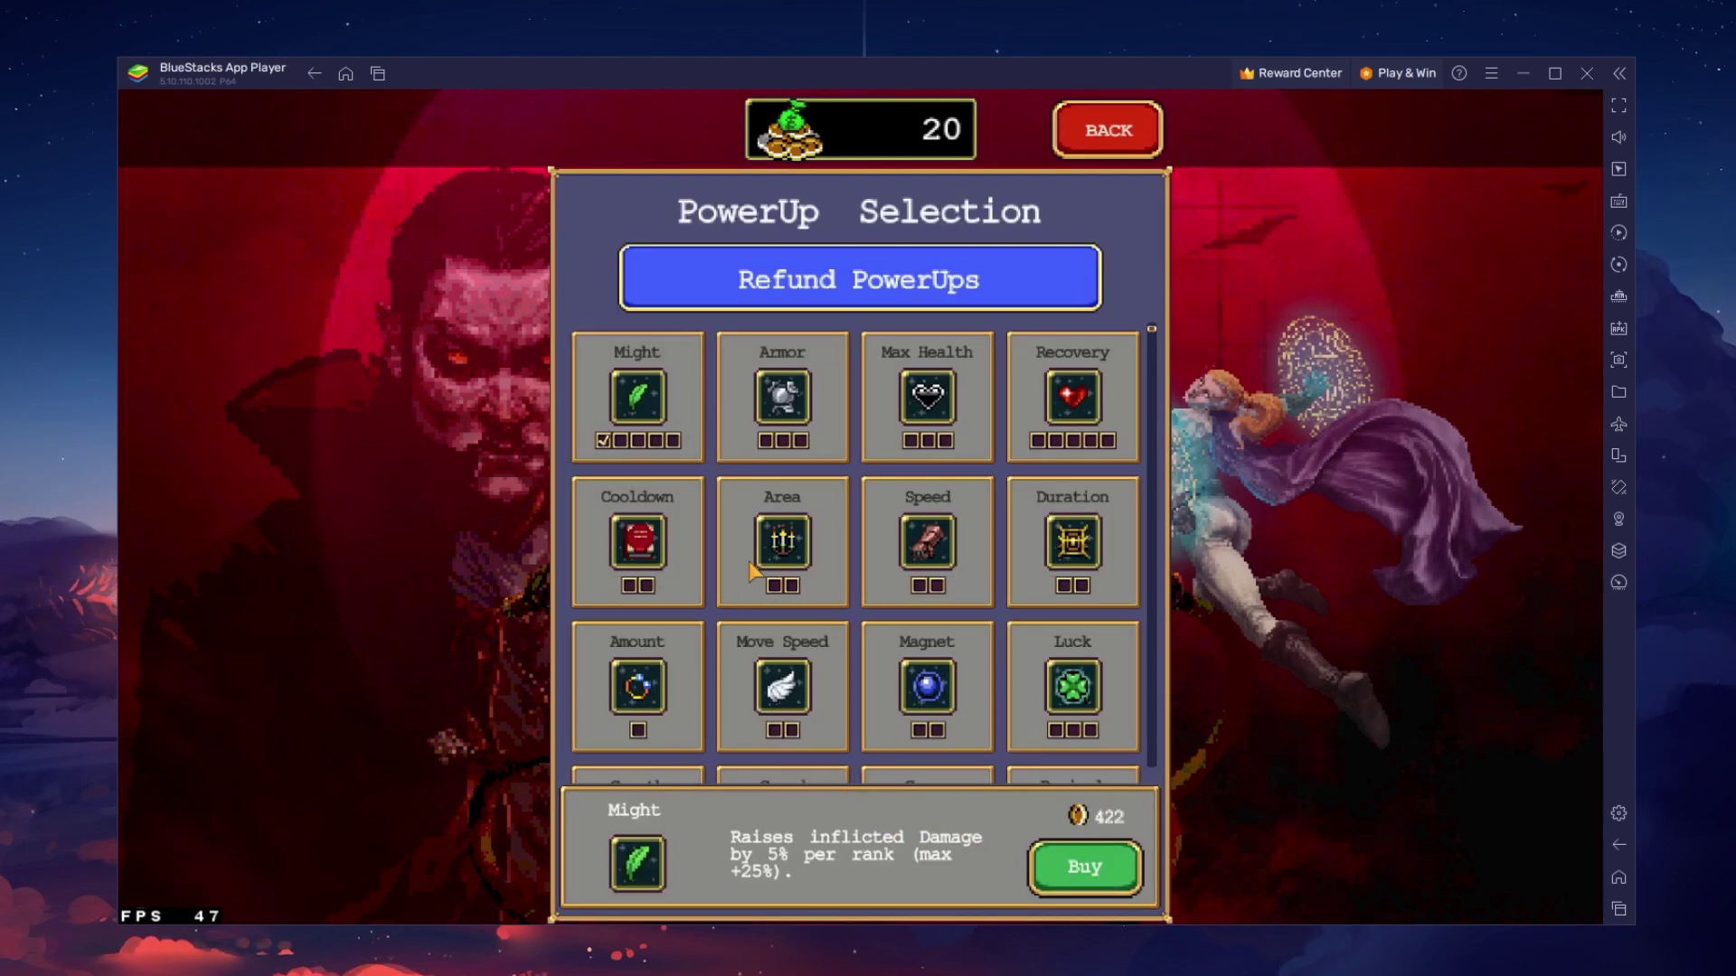
pyautogui.scroll(-2, 723, 452)
pyautogui.scroll(2, 709, 385)
pyautogui.click(1107, 132)
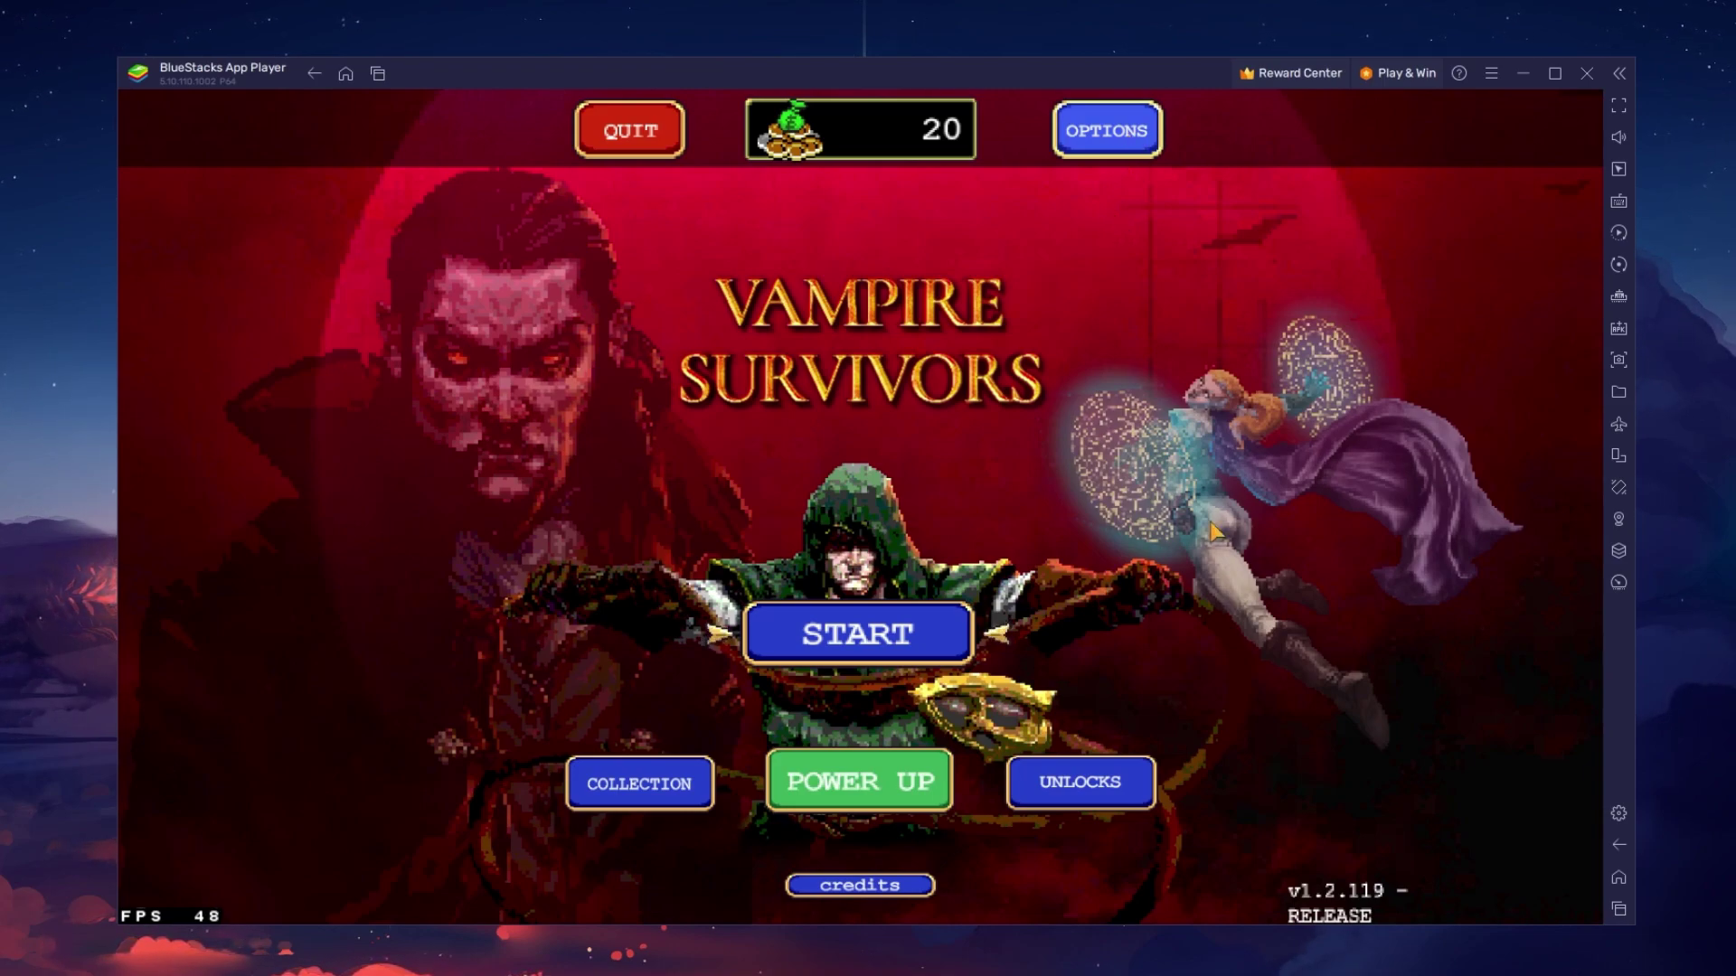
pyautogui.click(1609, 875)
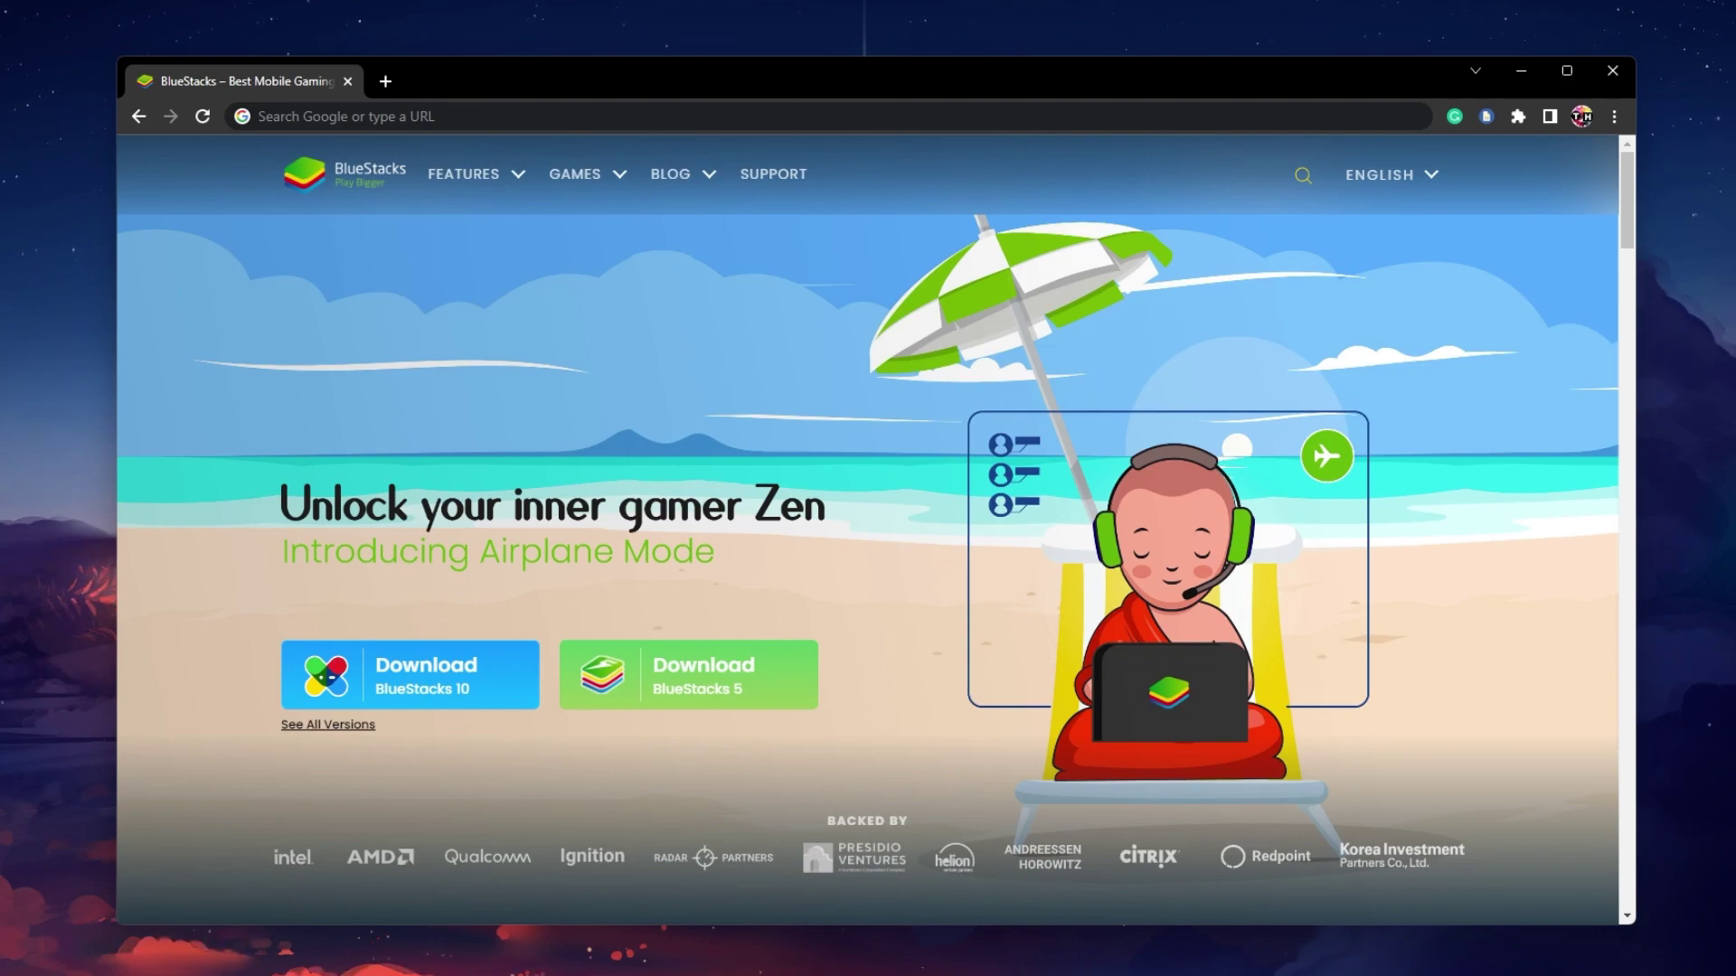
# In the browser, download the BlueStacks 5 installer from the BlueStacks website and run it.
pyautogui.click(792, 691)
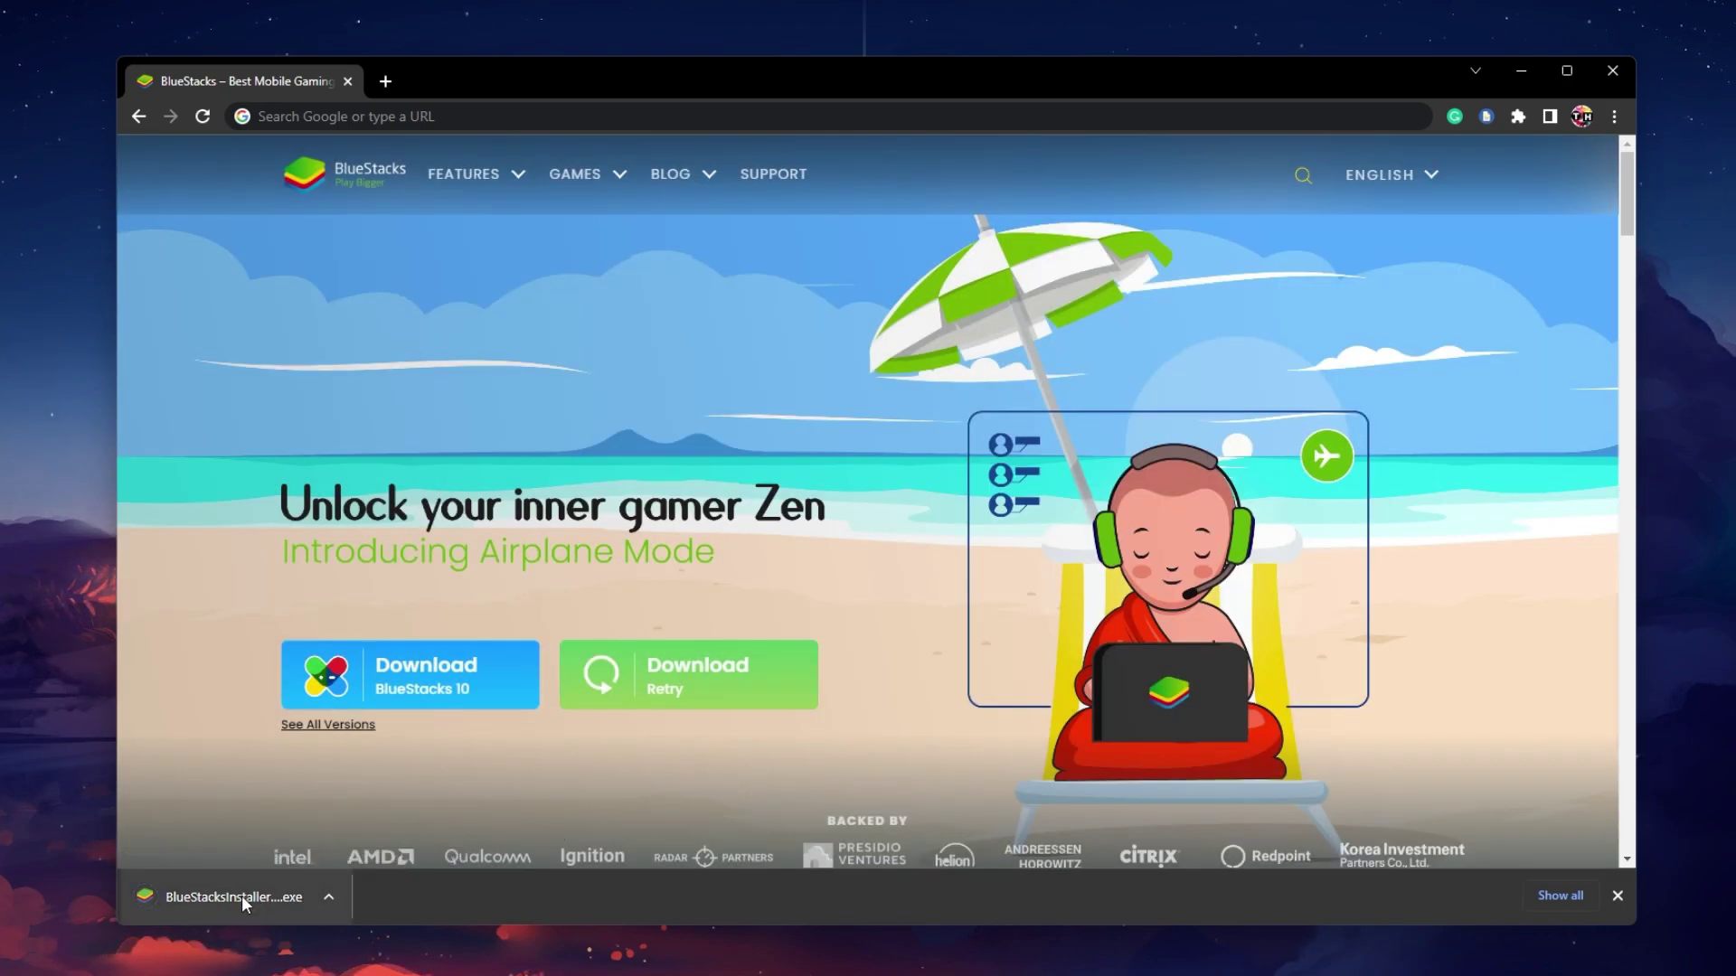
pyautogui.click(241, 897)
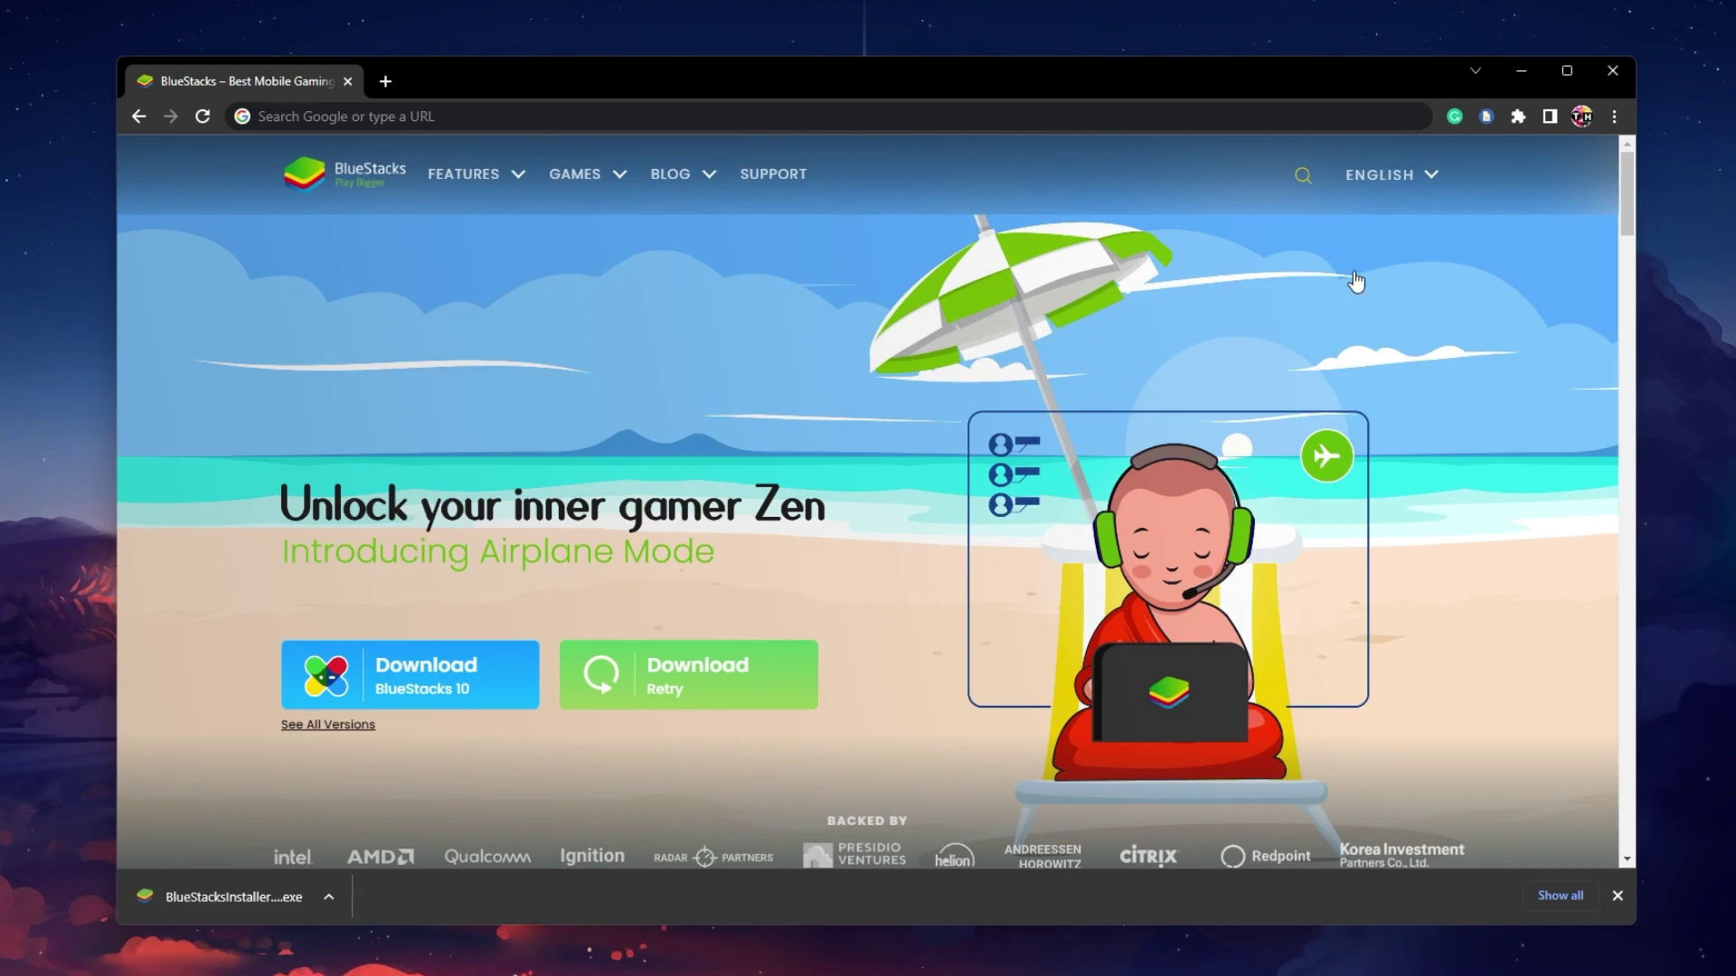
pyautogui.click(1520, 72)
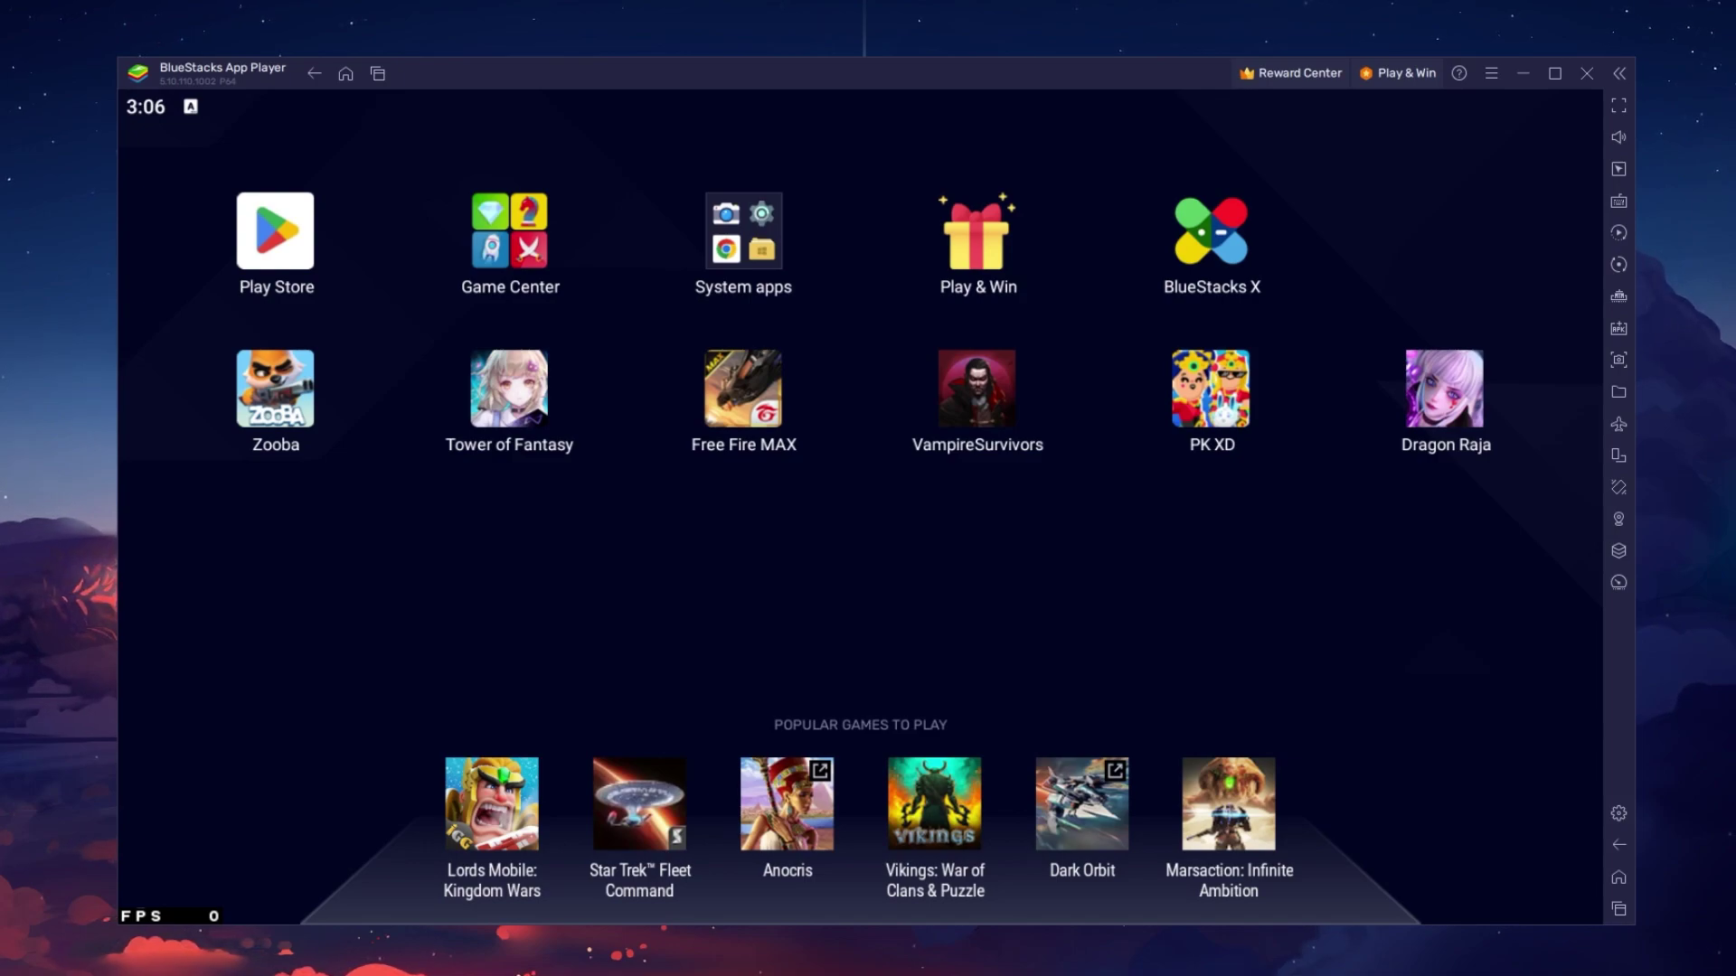
# In the BlueStacks Play Store, search for "vampire survivors".
pyautogui.click(288, 226)
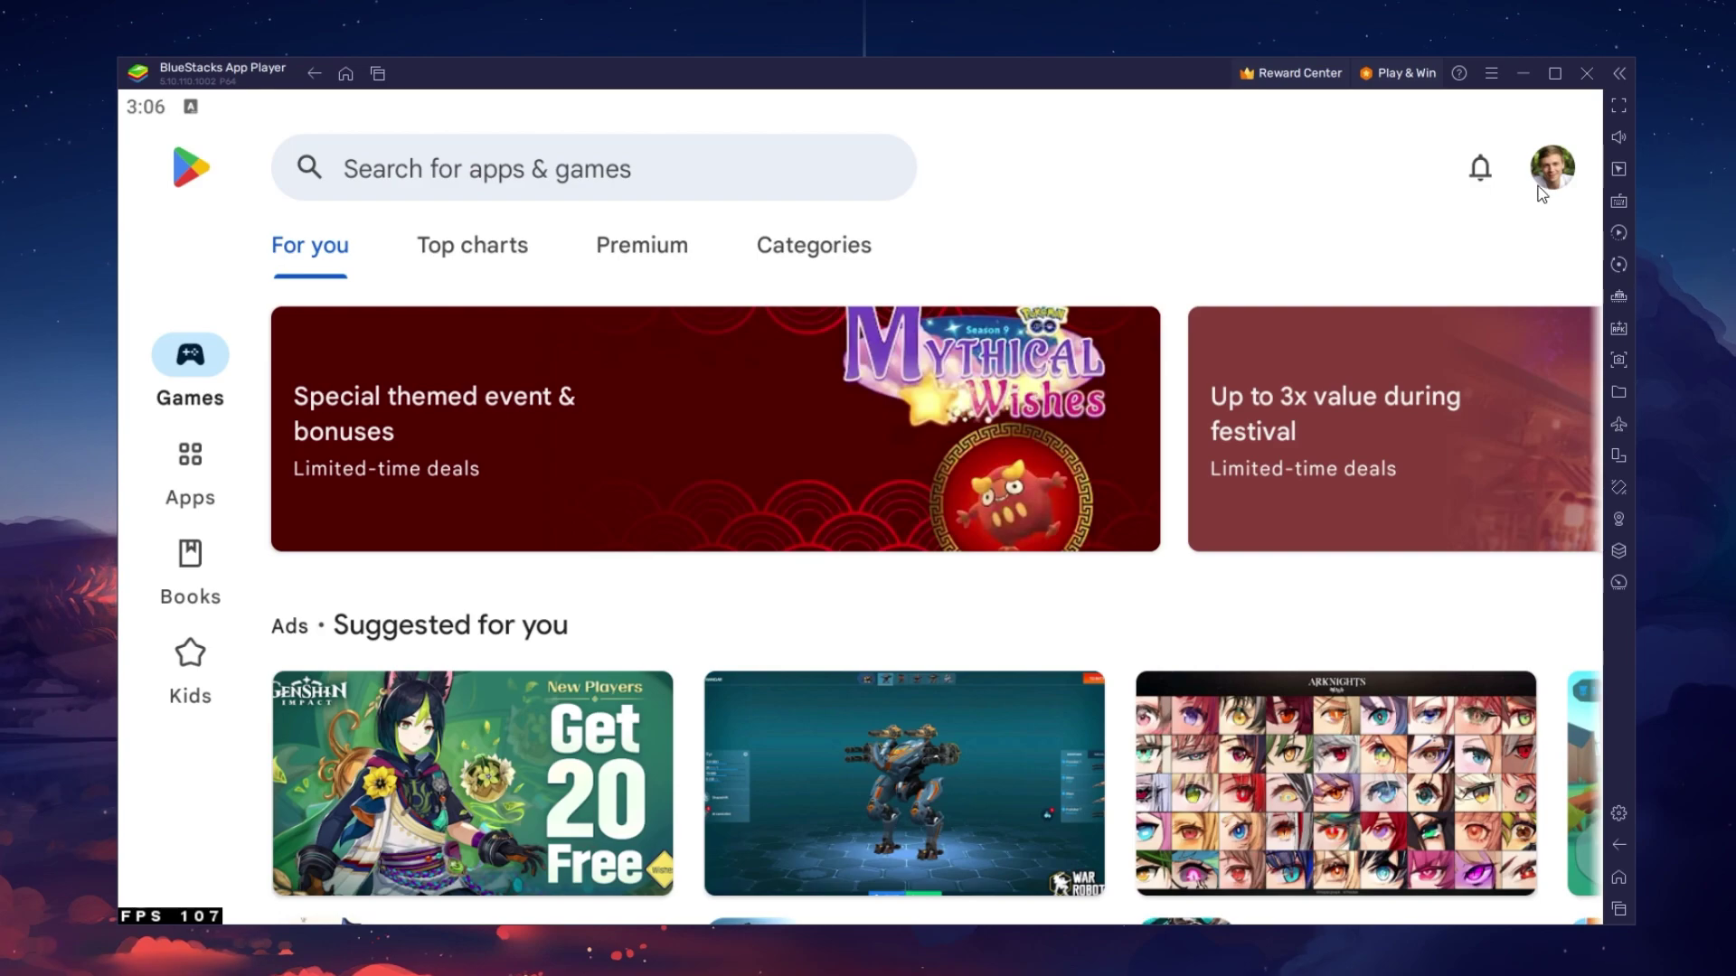
pyautogui.click(674, 184)
pyautogui.write('vam')
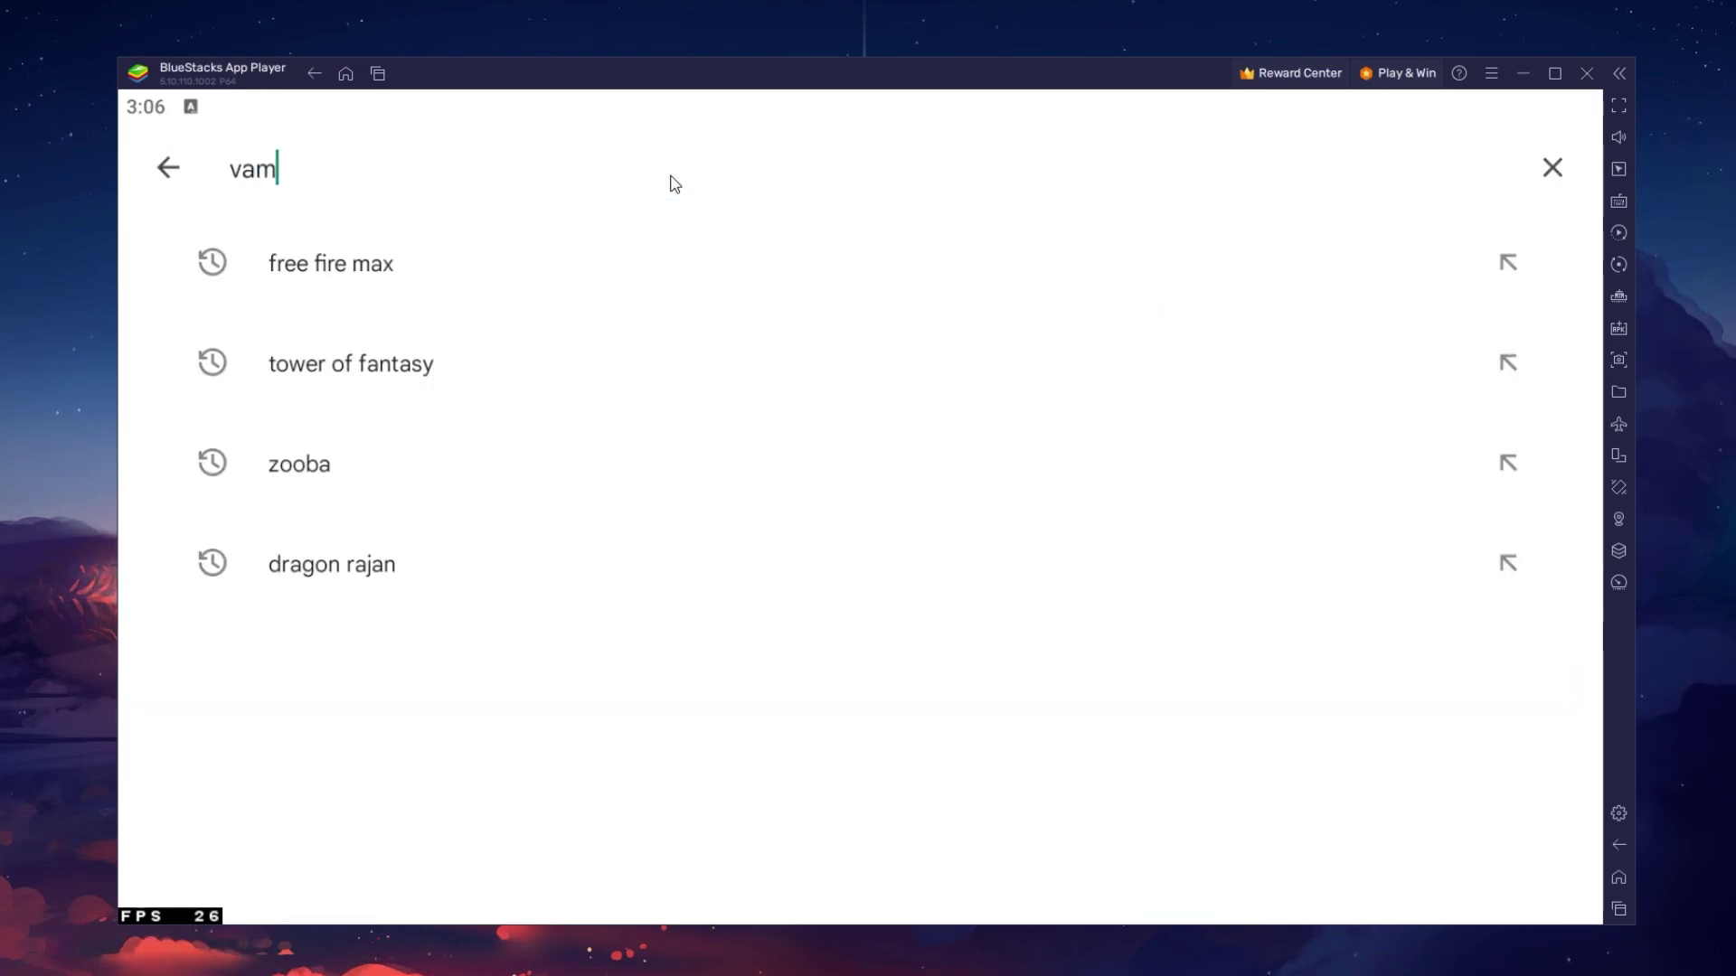
pyautogui.write('pire survivors')
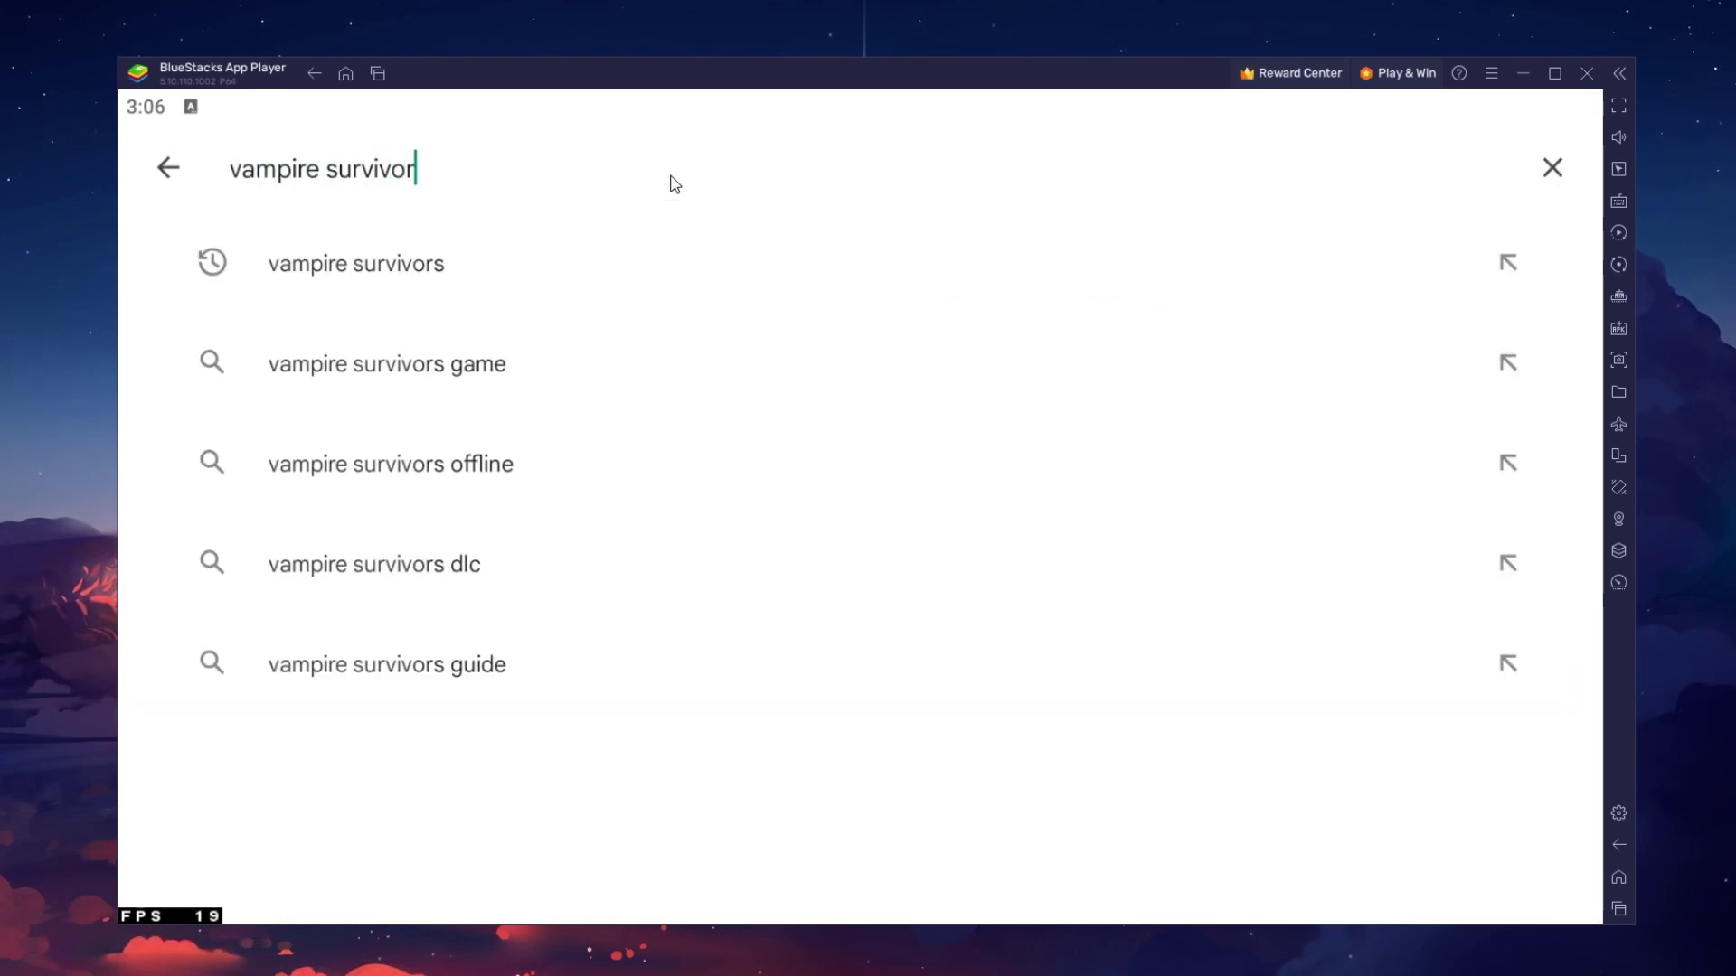
pyautogui.press('Return')
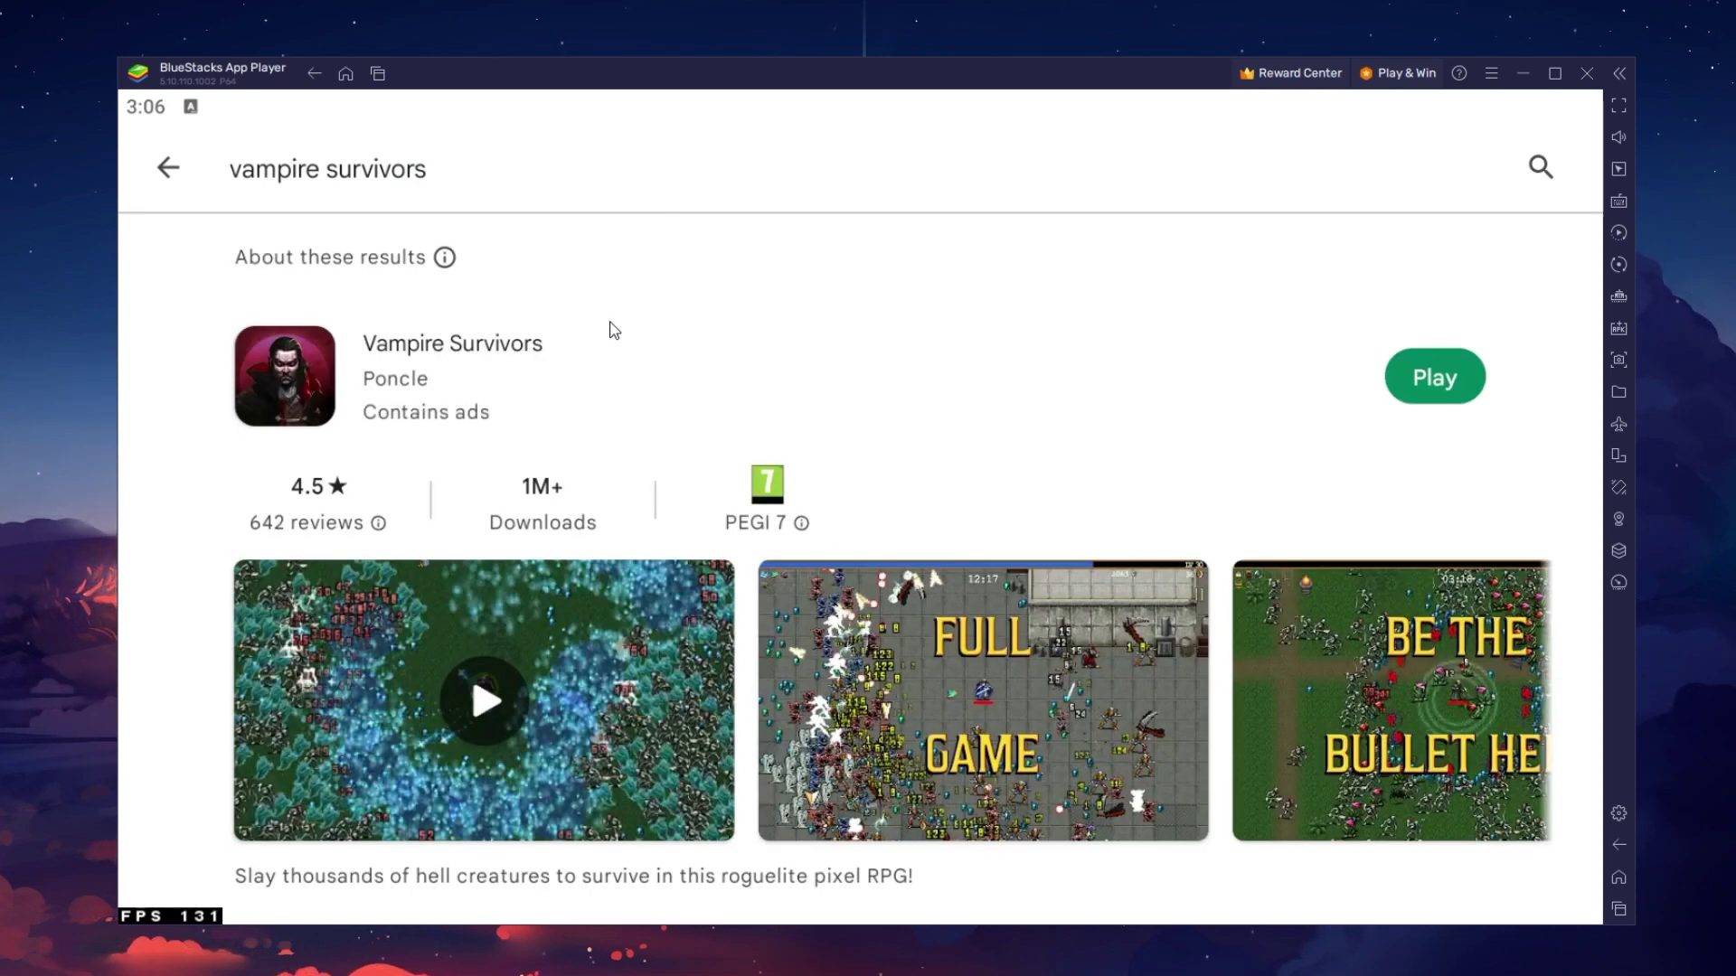
# Look through the Vampire Survivors store page and return to the emulator's home screen.
pyautogui.click(527, 357)
pyautogui.moveTo(663, 608); pyautogui.dragTo(579, 387)
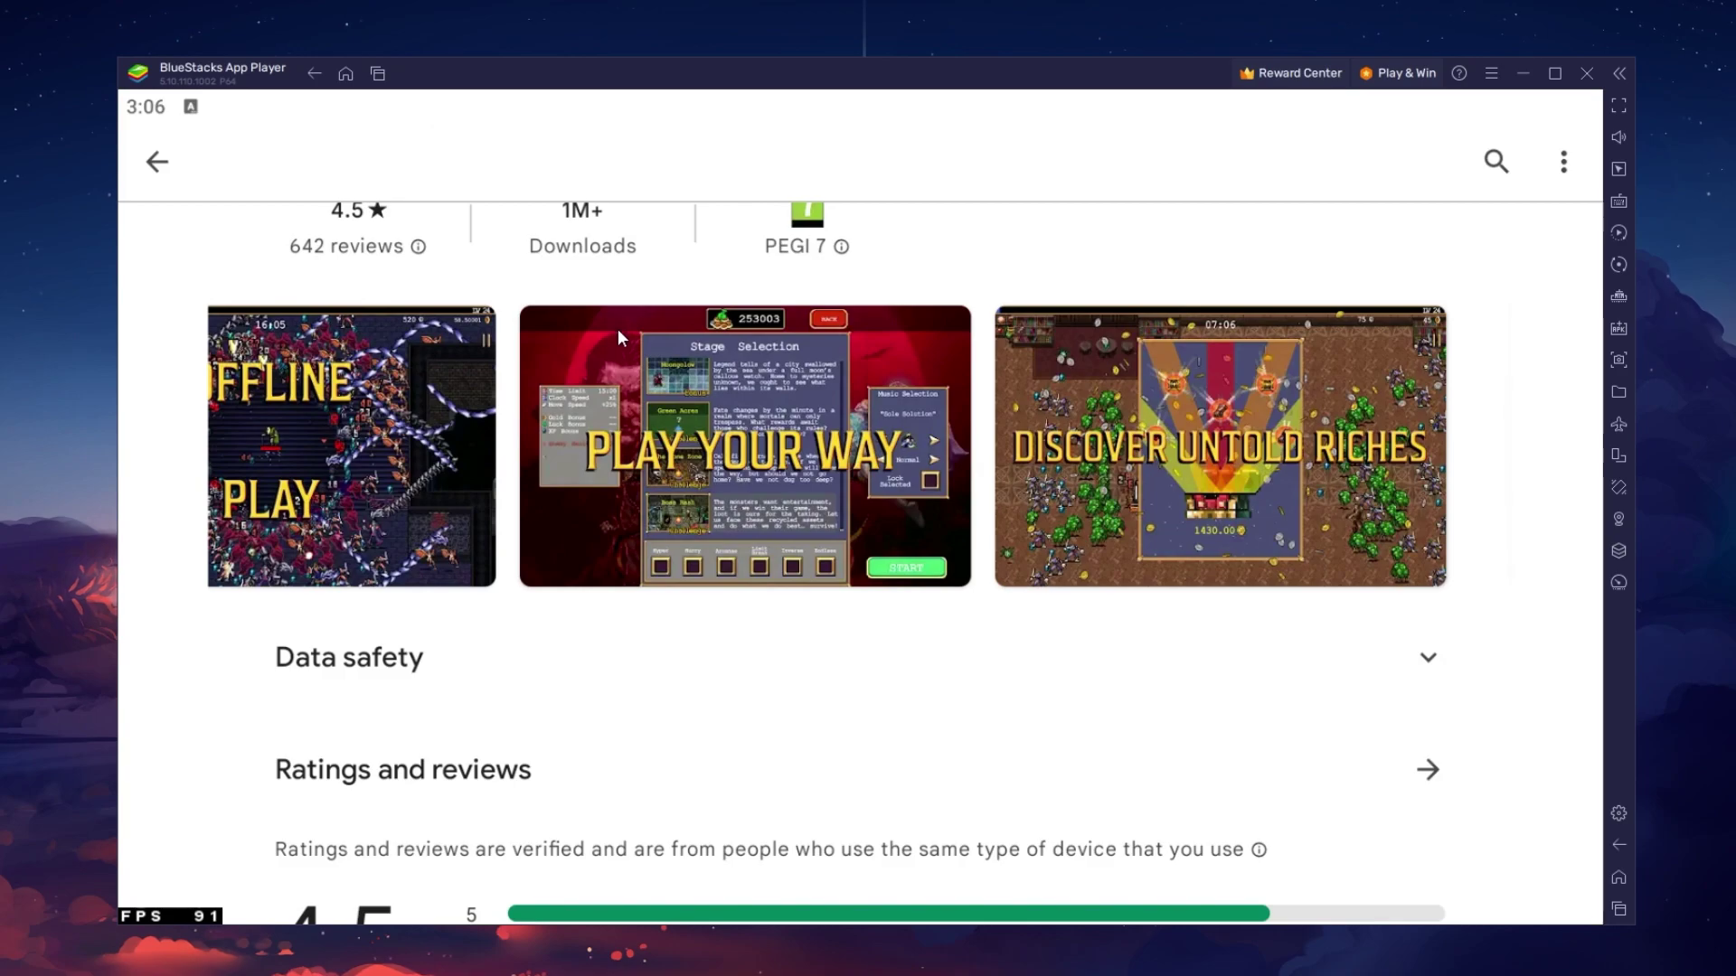
pyautogui.moveTo(616, 328); pyautogui.dragTo(637, 847)
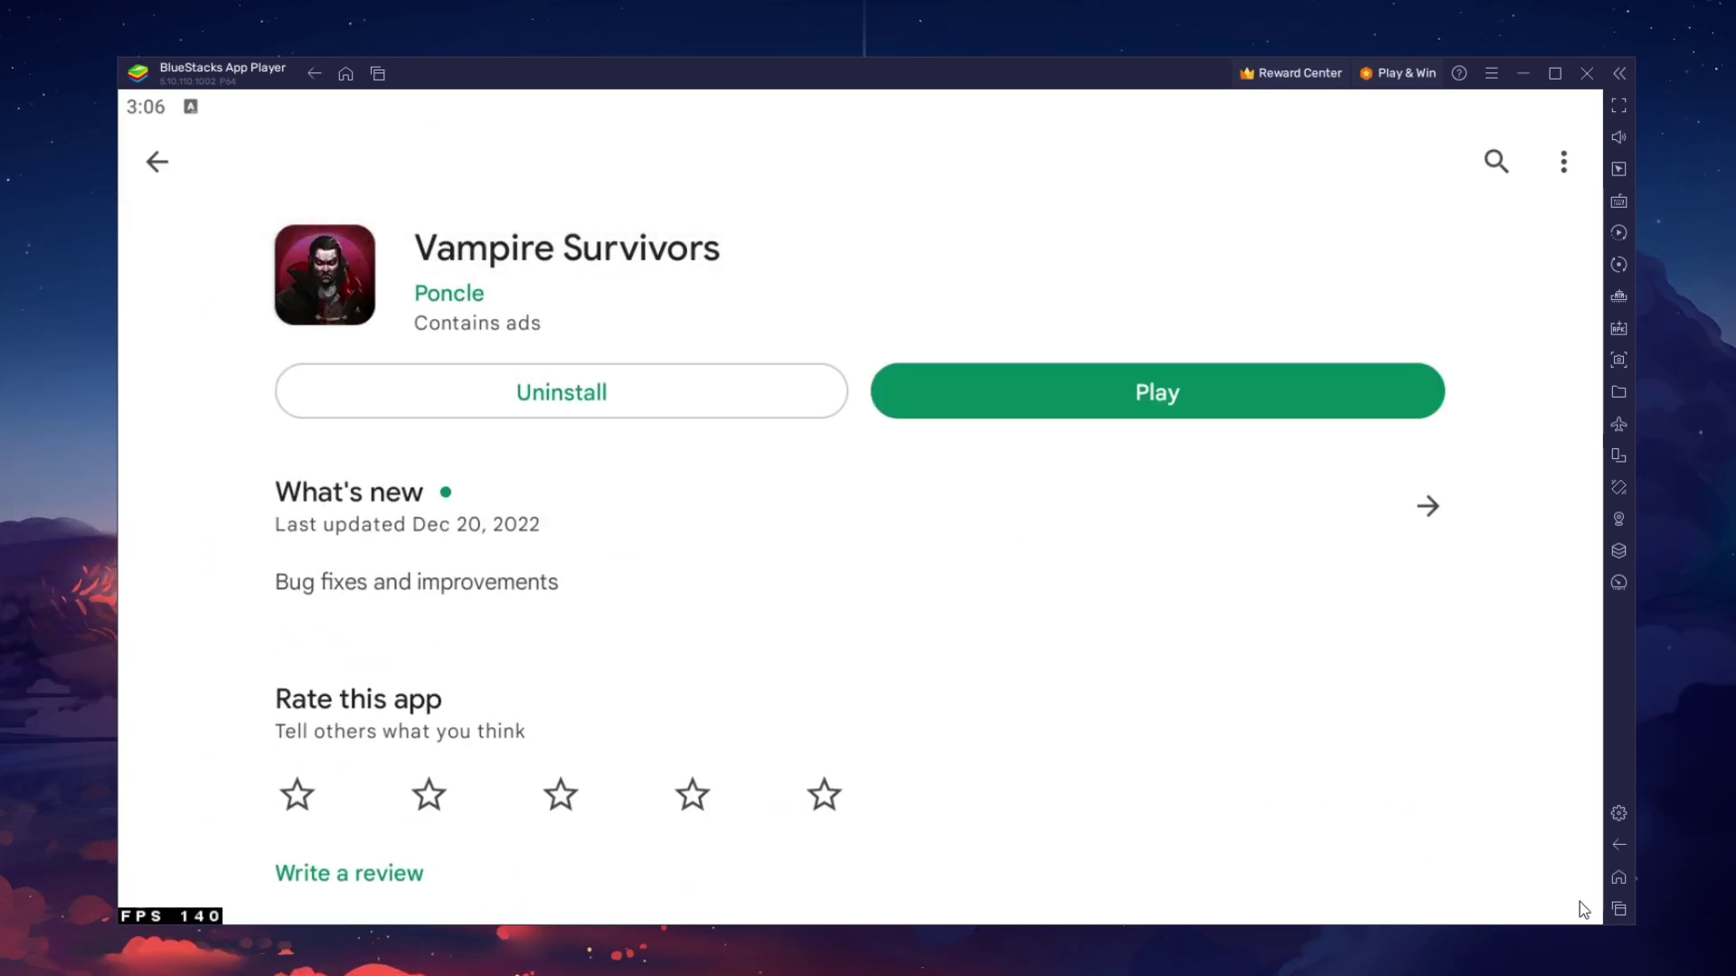
pyautogui.click(1616, 878)
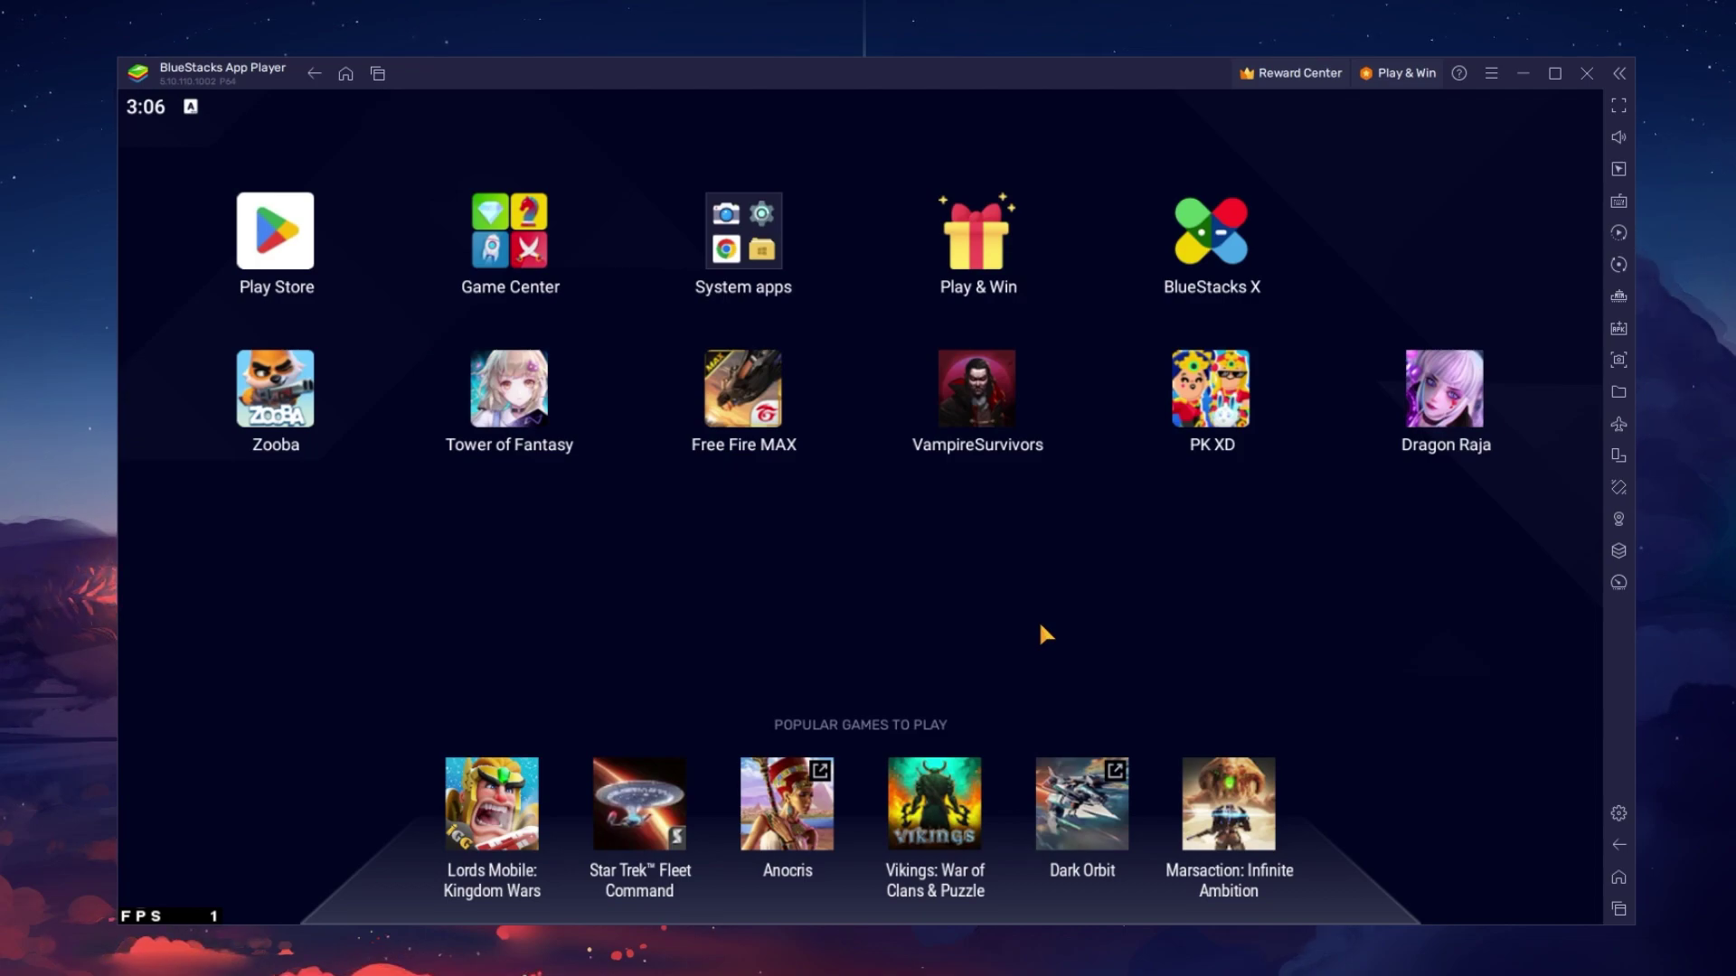
# In the emulator's performance settings, choose High (4 Cores) CPU allocation, review the memory allocation options, and set the performance mode to Balanced.
pyautogui.click(1618, 815)
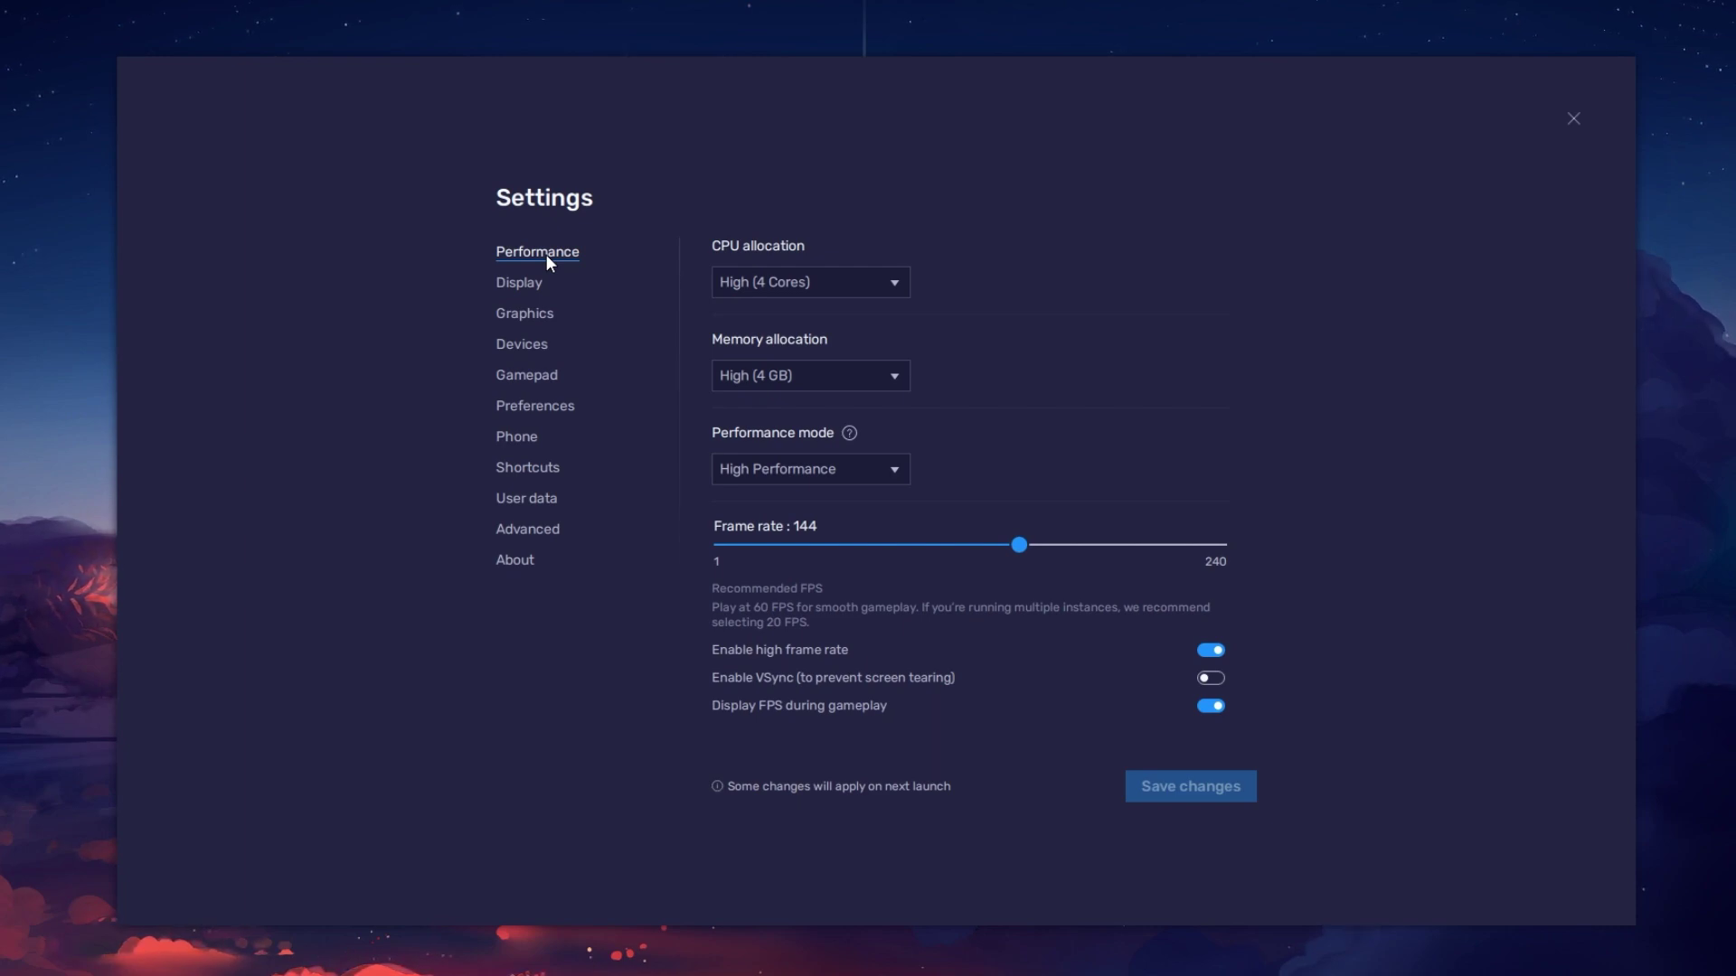
pyautogui.click(879, 283)
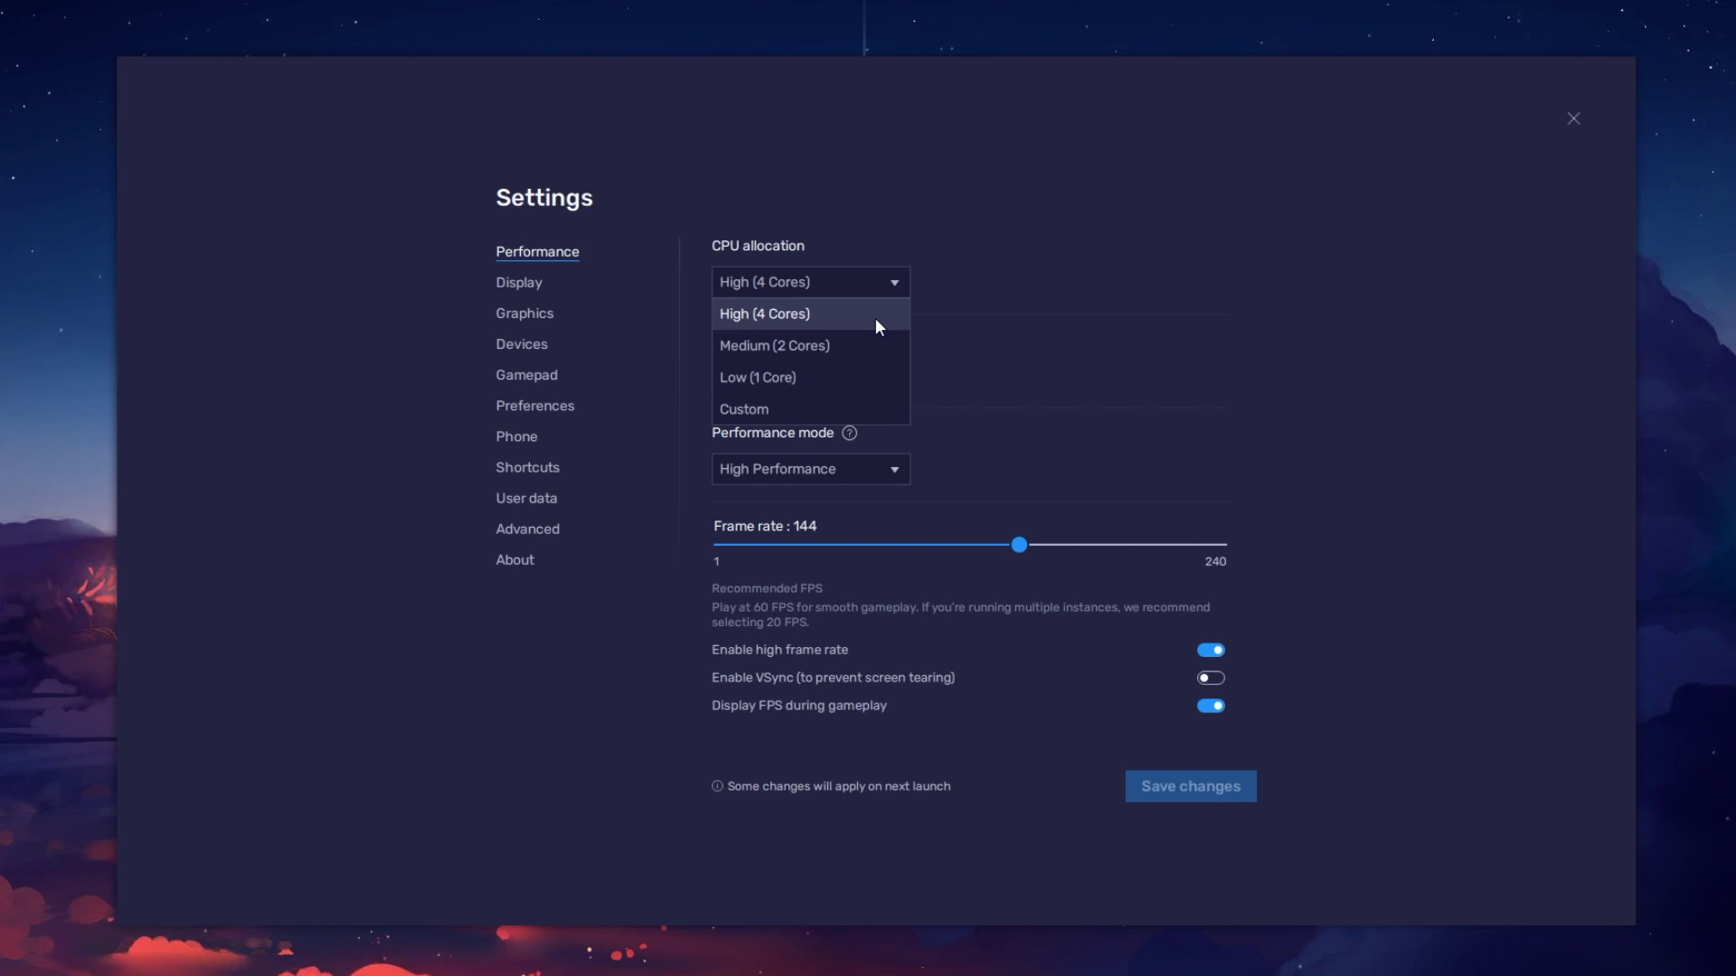
pyautogui.click(875, 318)
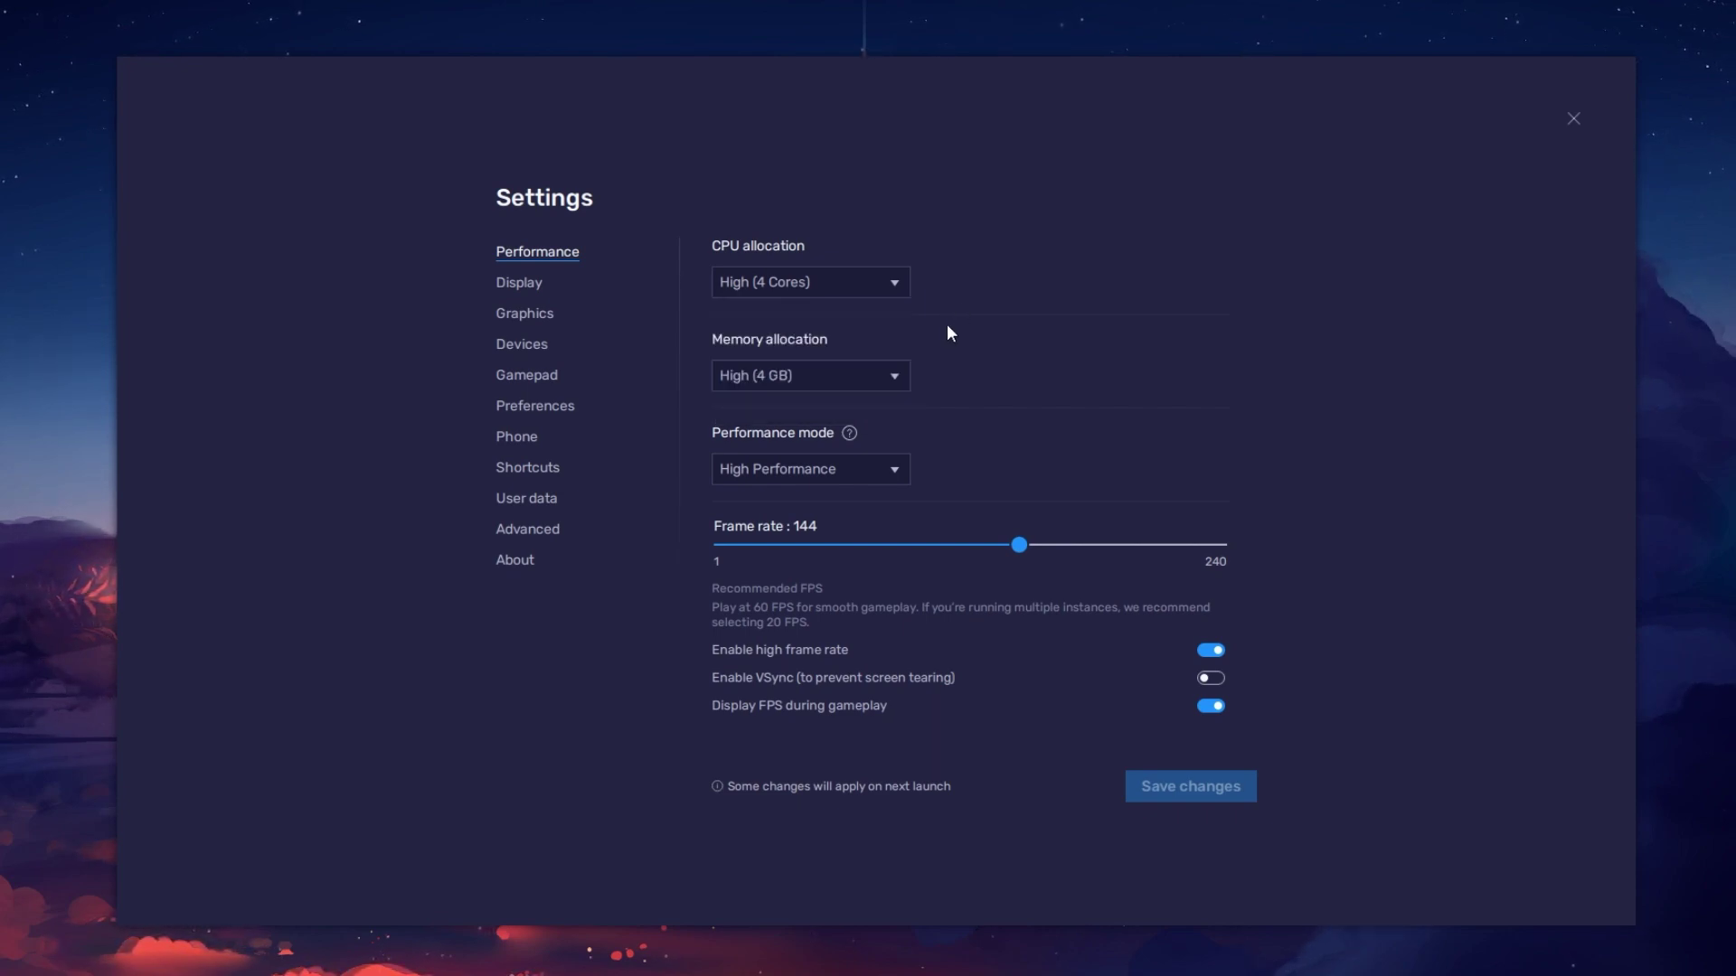
pyautogui.click(892, 379)
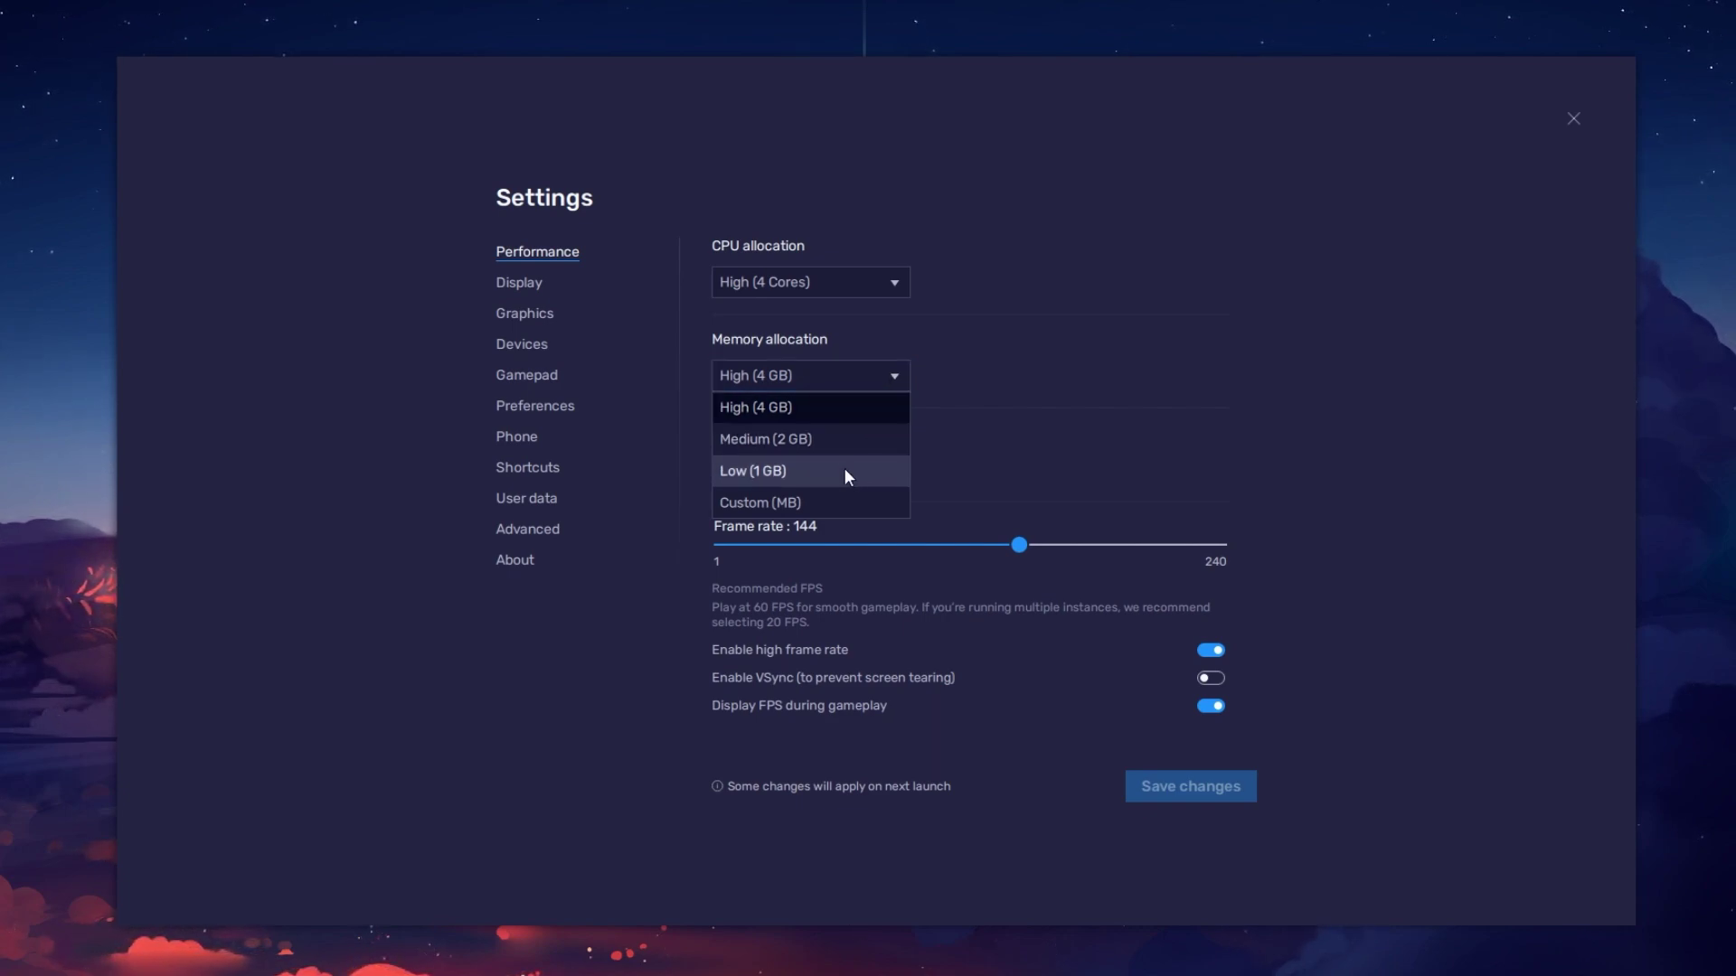
pyautogui.click(949, 412)
pyautogui.click(895, 470)
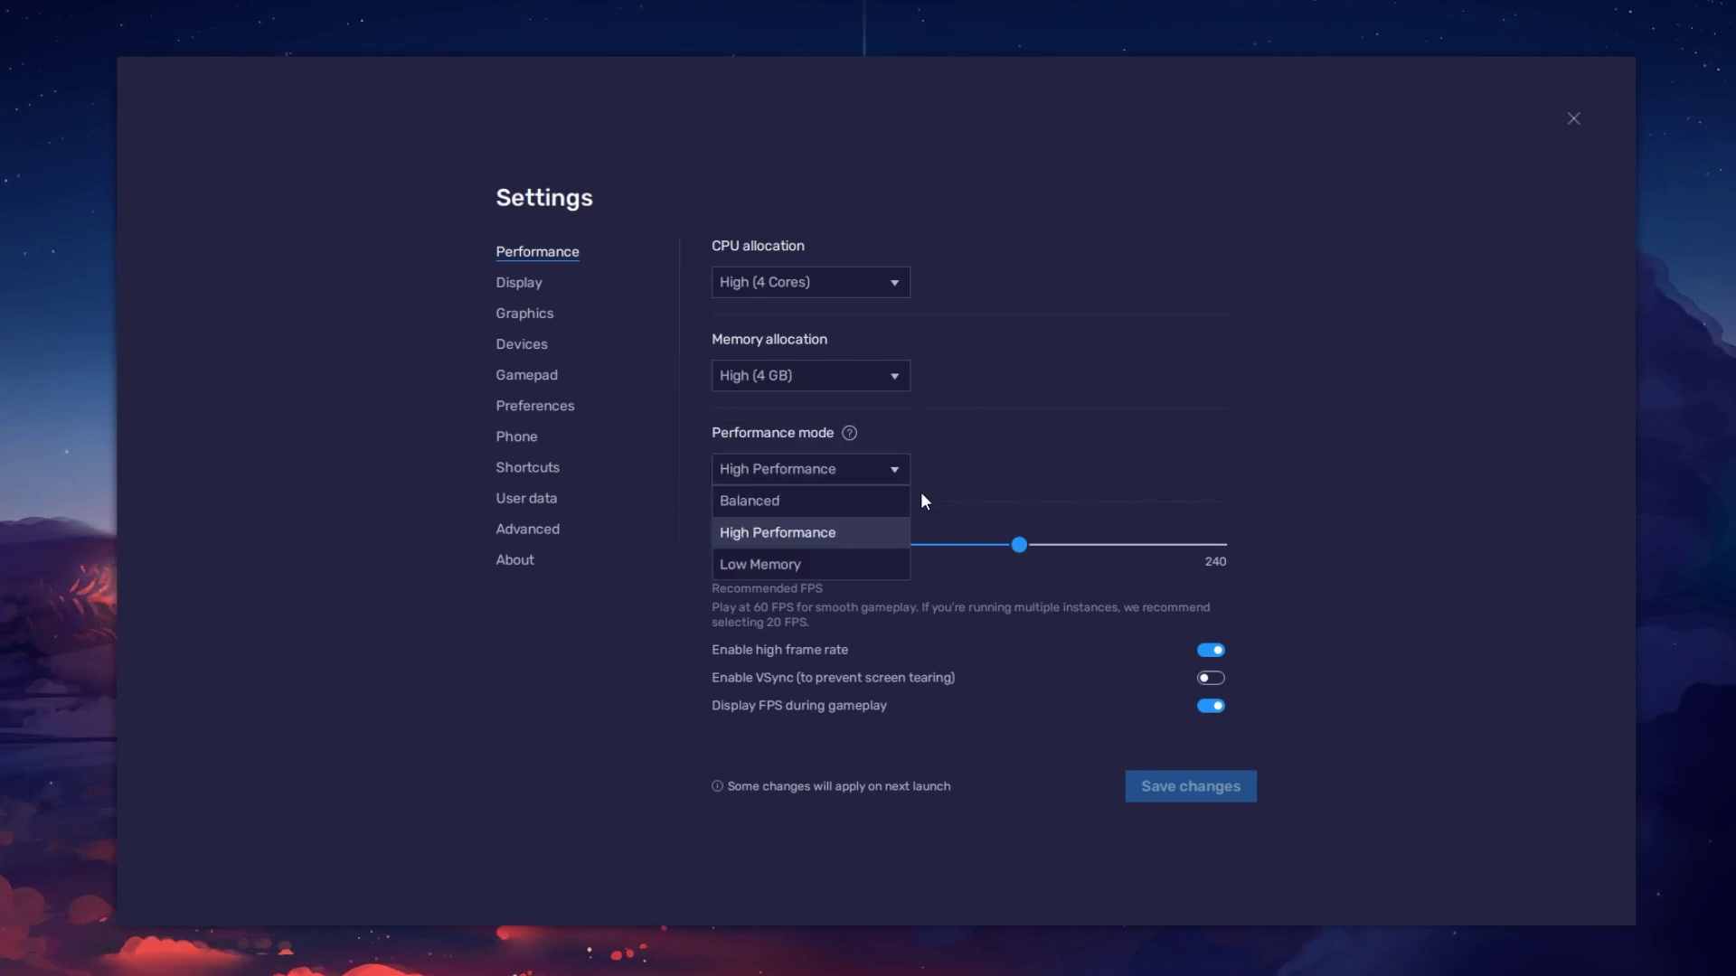
pyautogui.click(877, 501)
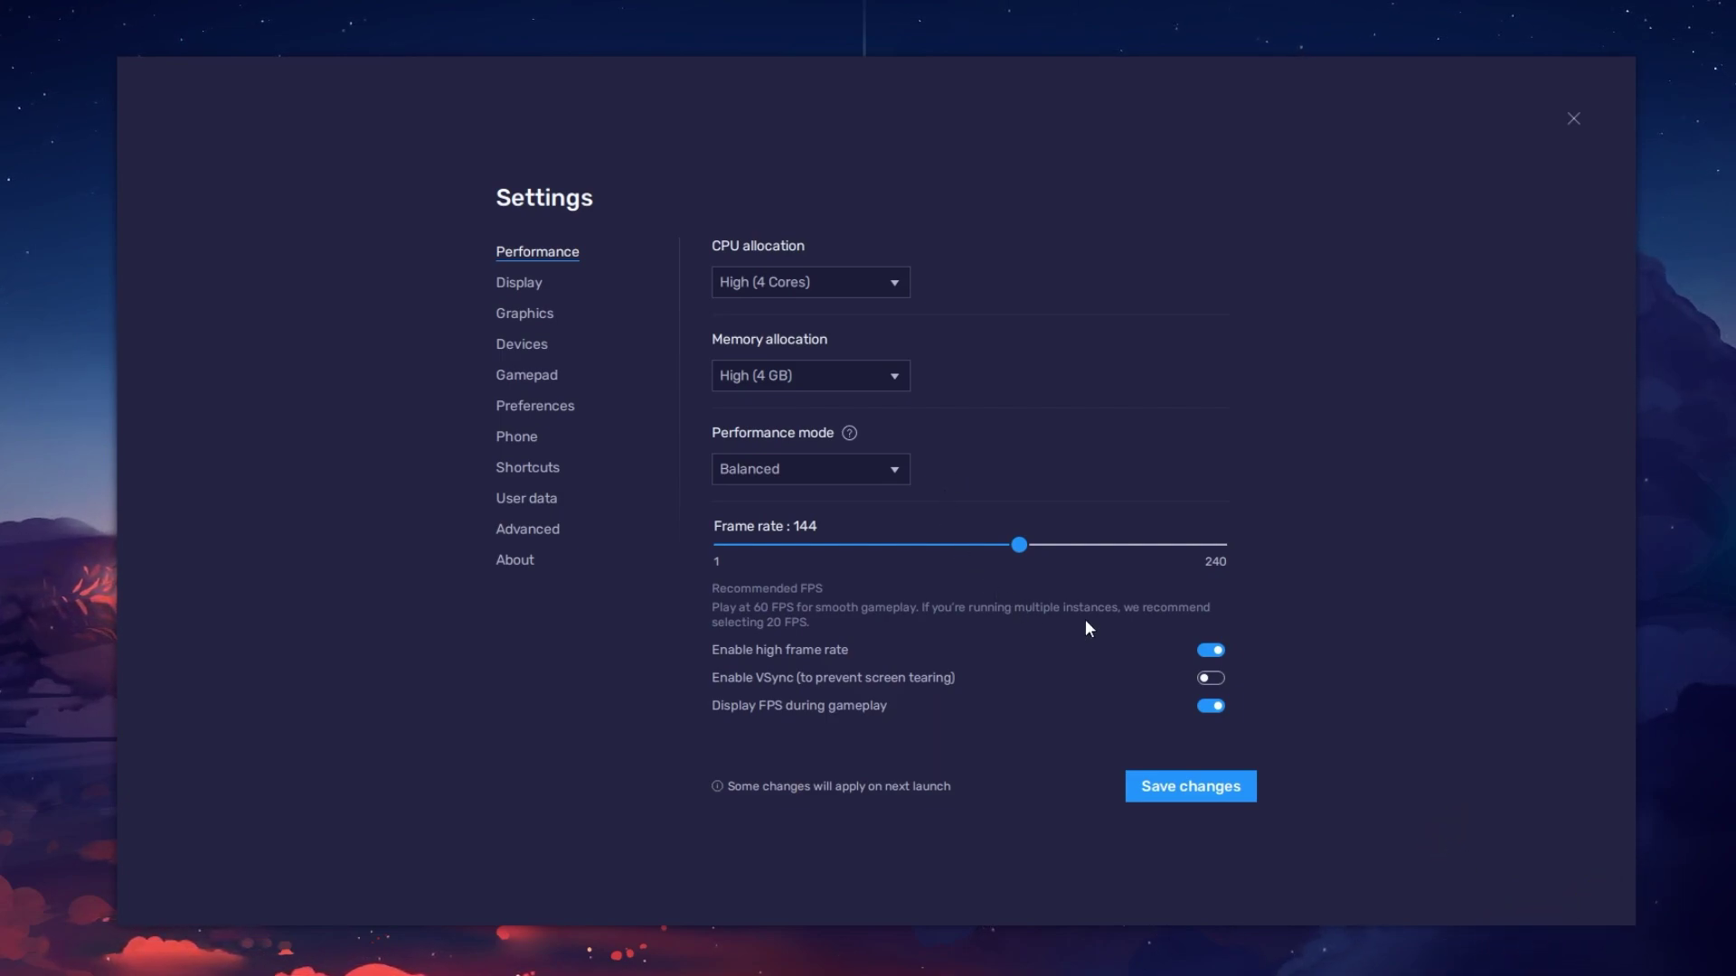
# Turn the high frame rate option off and on again, and set the frame rate to 144.
pyautogui.click(1222, 648)
pyautogui.click(1218, 650)
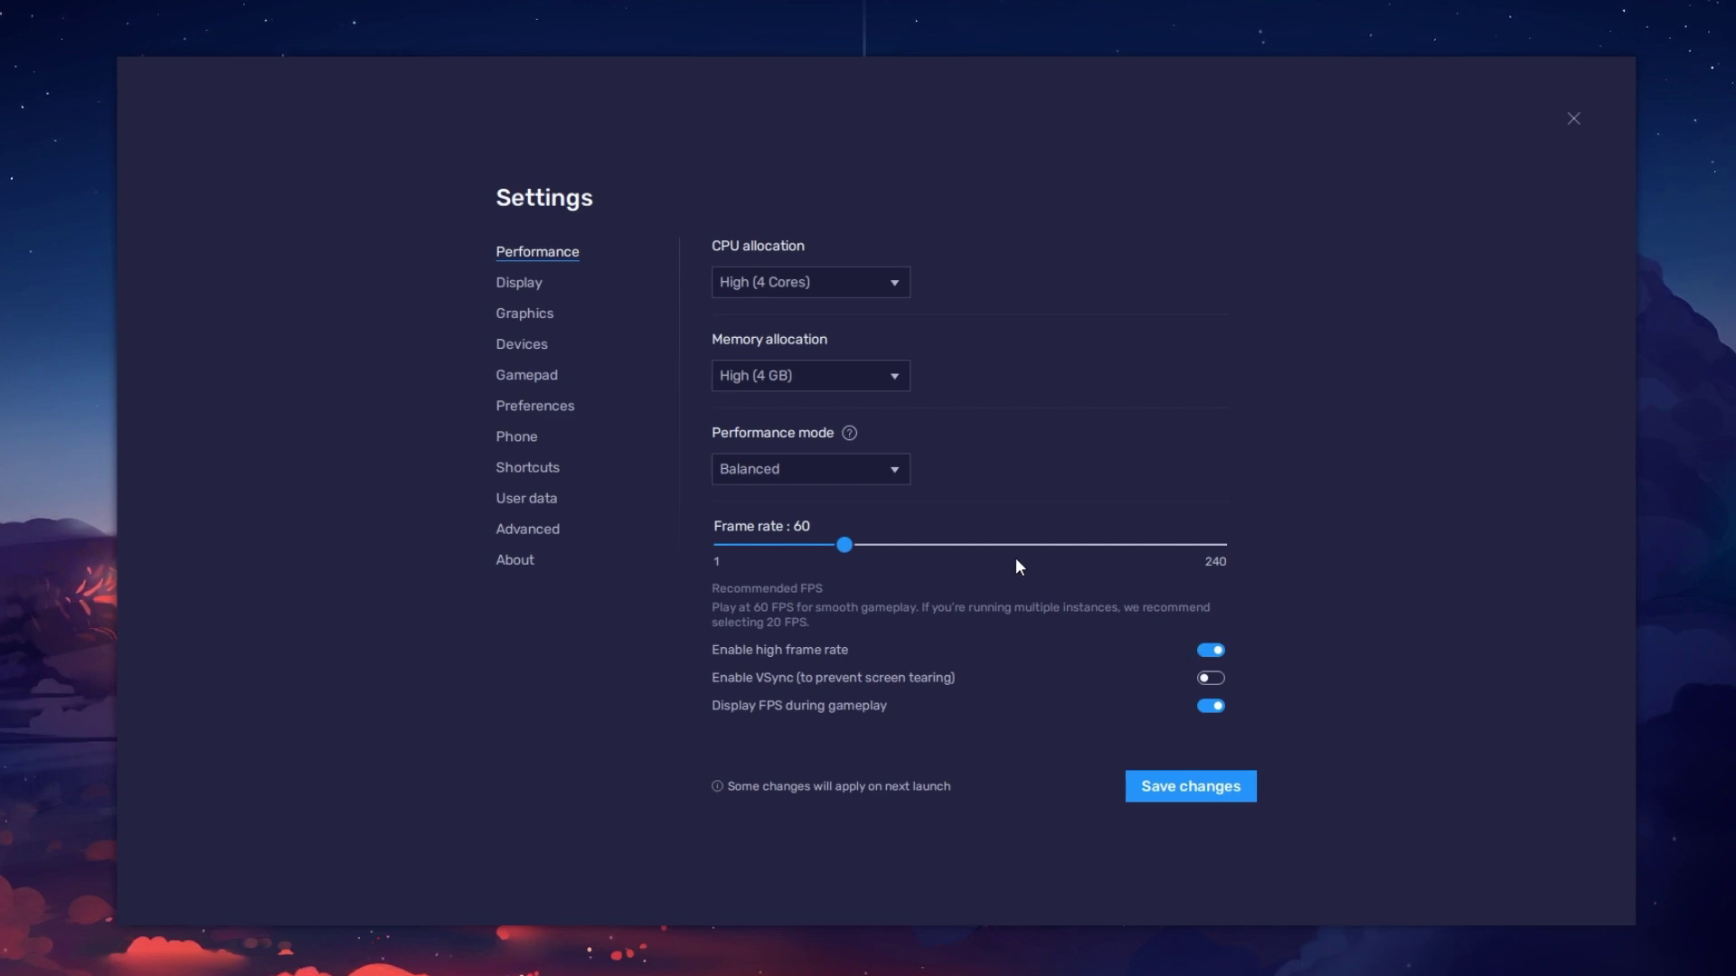
pyautogui.moveTo(1020, 545)
pyautogui.mouseDown()
pyautogui.moveTo(1047, 544)
pyautogui.moveTo(1017, 544)
pyautogui.mouseUp()
# Check the monitor's refresh rate in the advanced display settings of Windows, keeping the selected rate.
pyautogui.rightClick(89, 562)
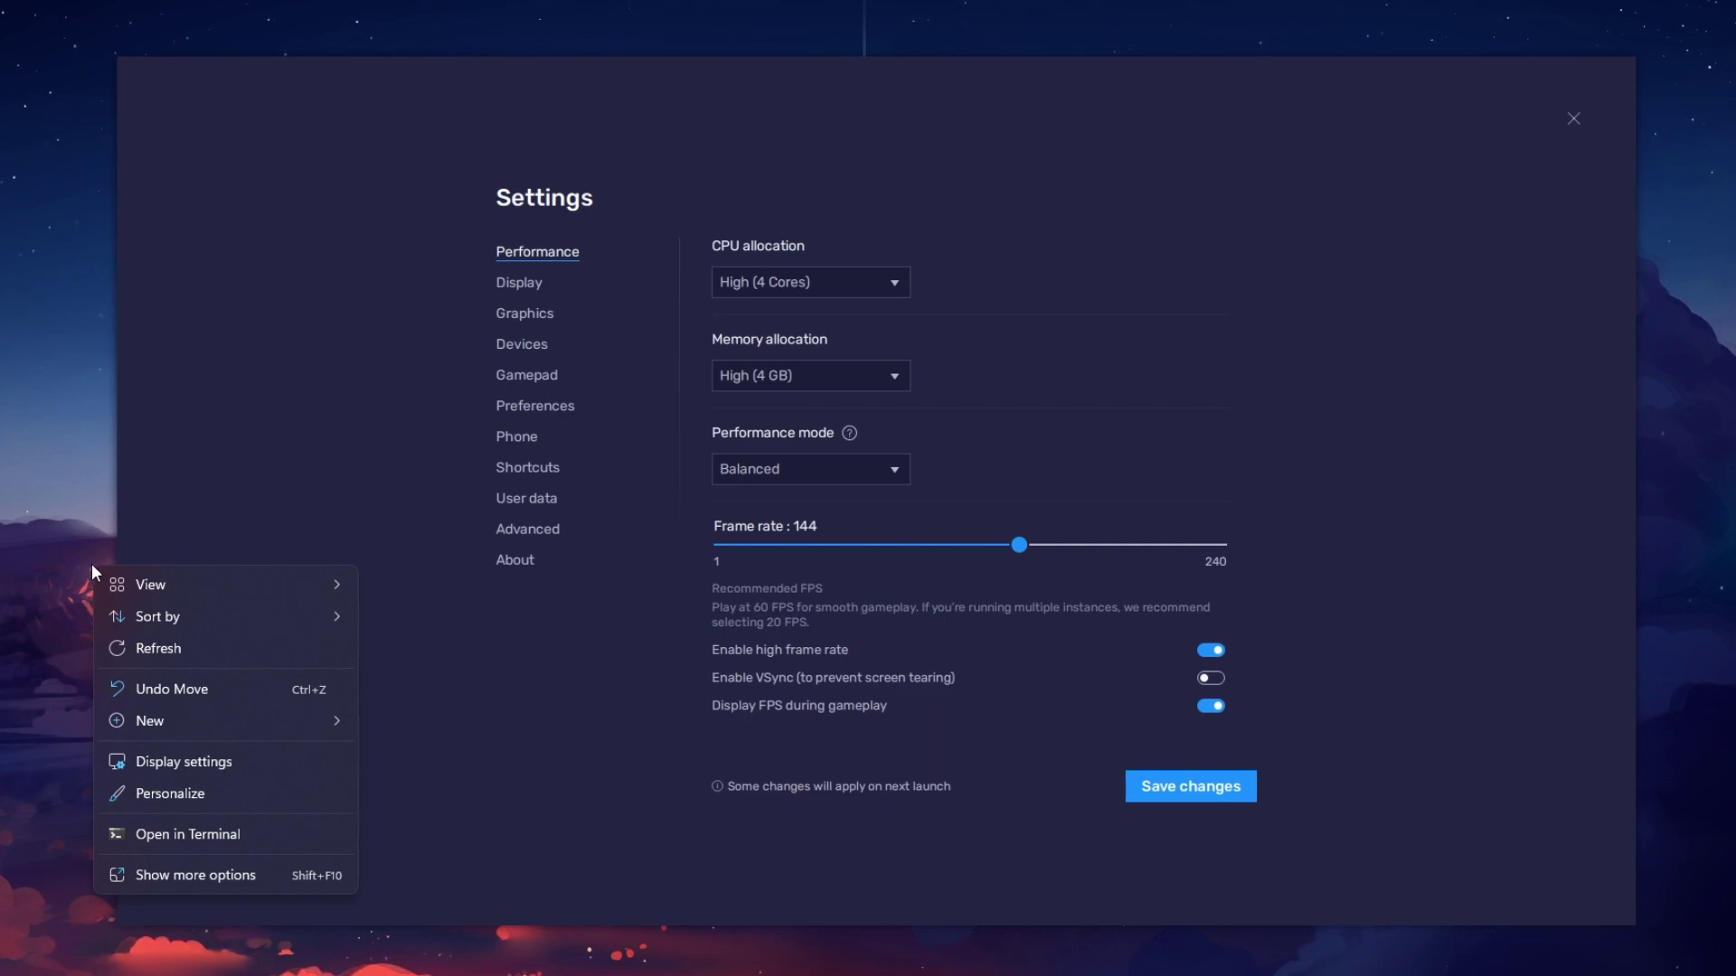
pyautogui.click(252, 771)
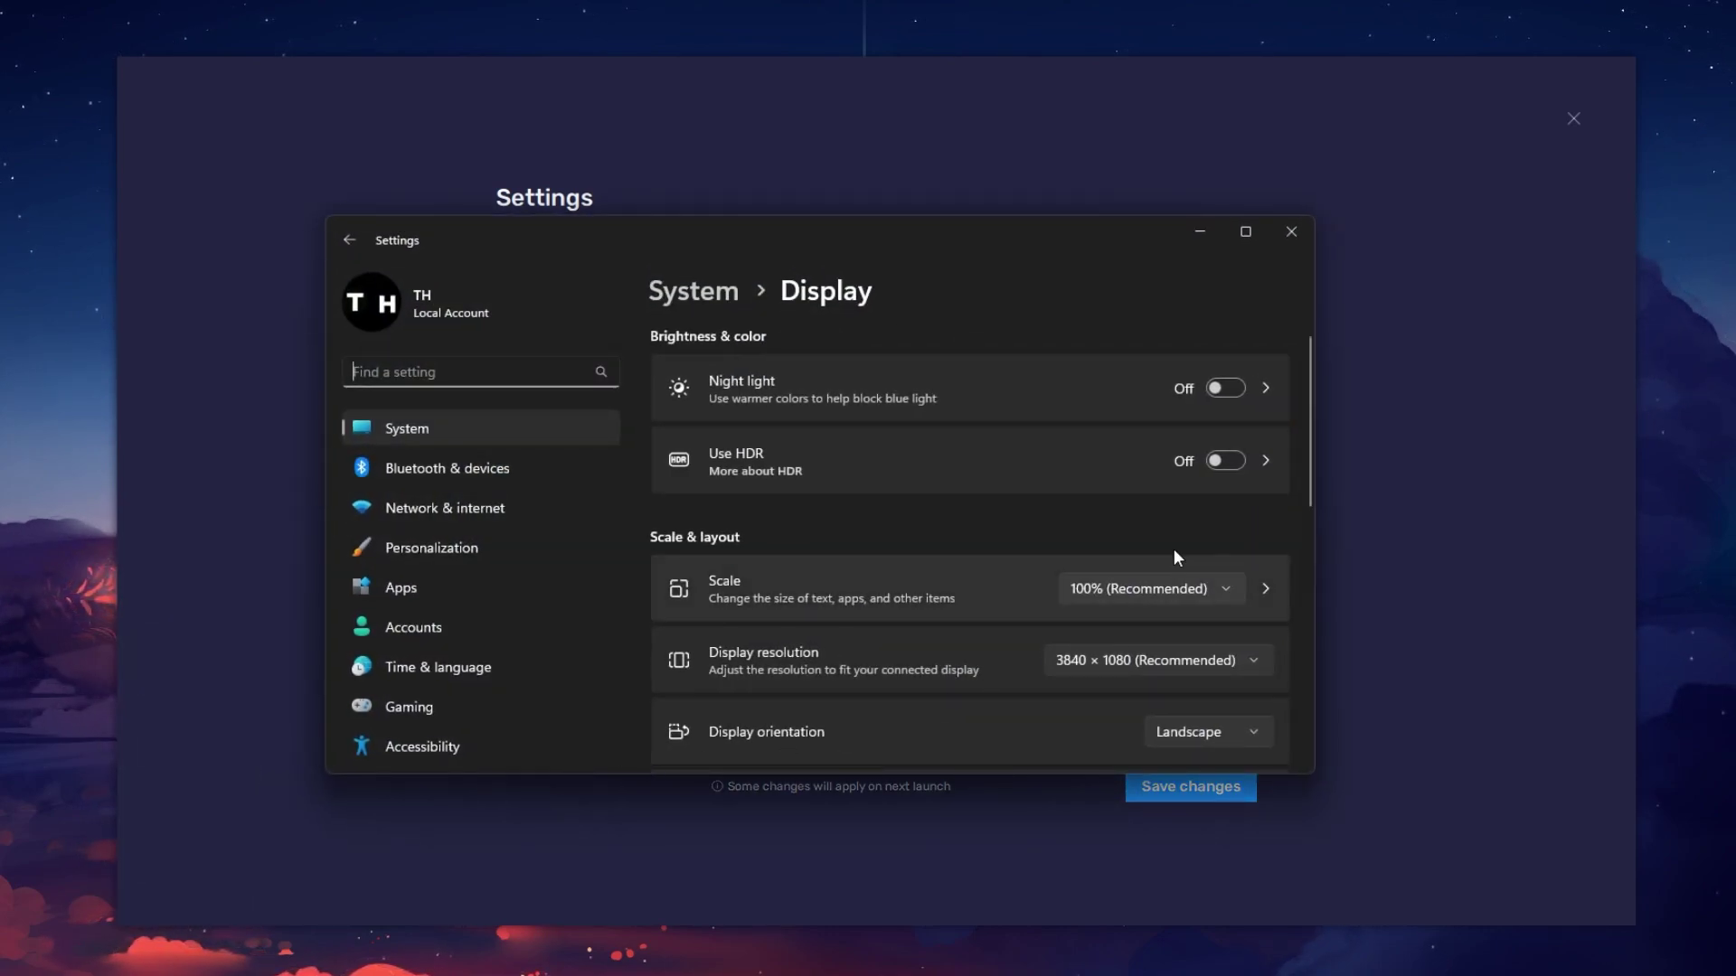
pyautogui.moveTo(1315, 482); pyautogui.dragTo(1310, 703)
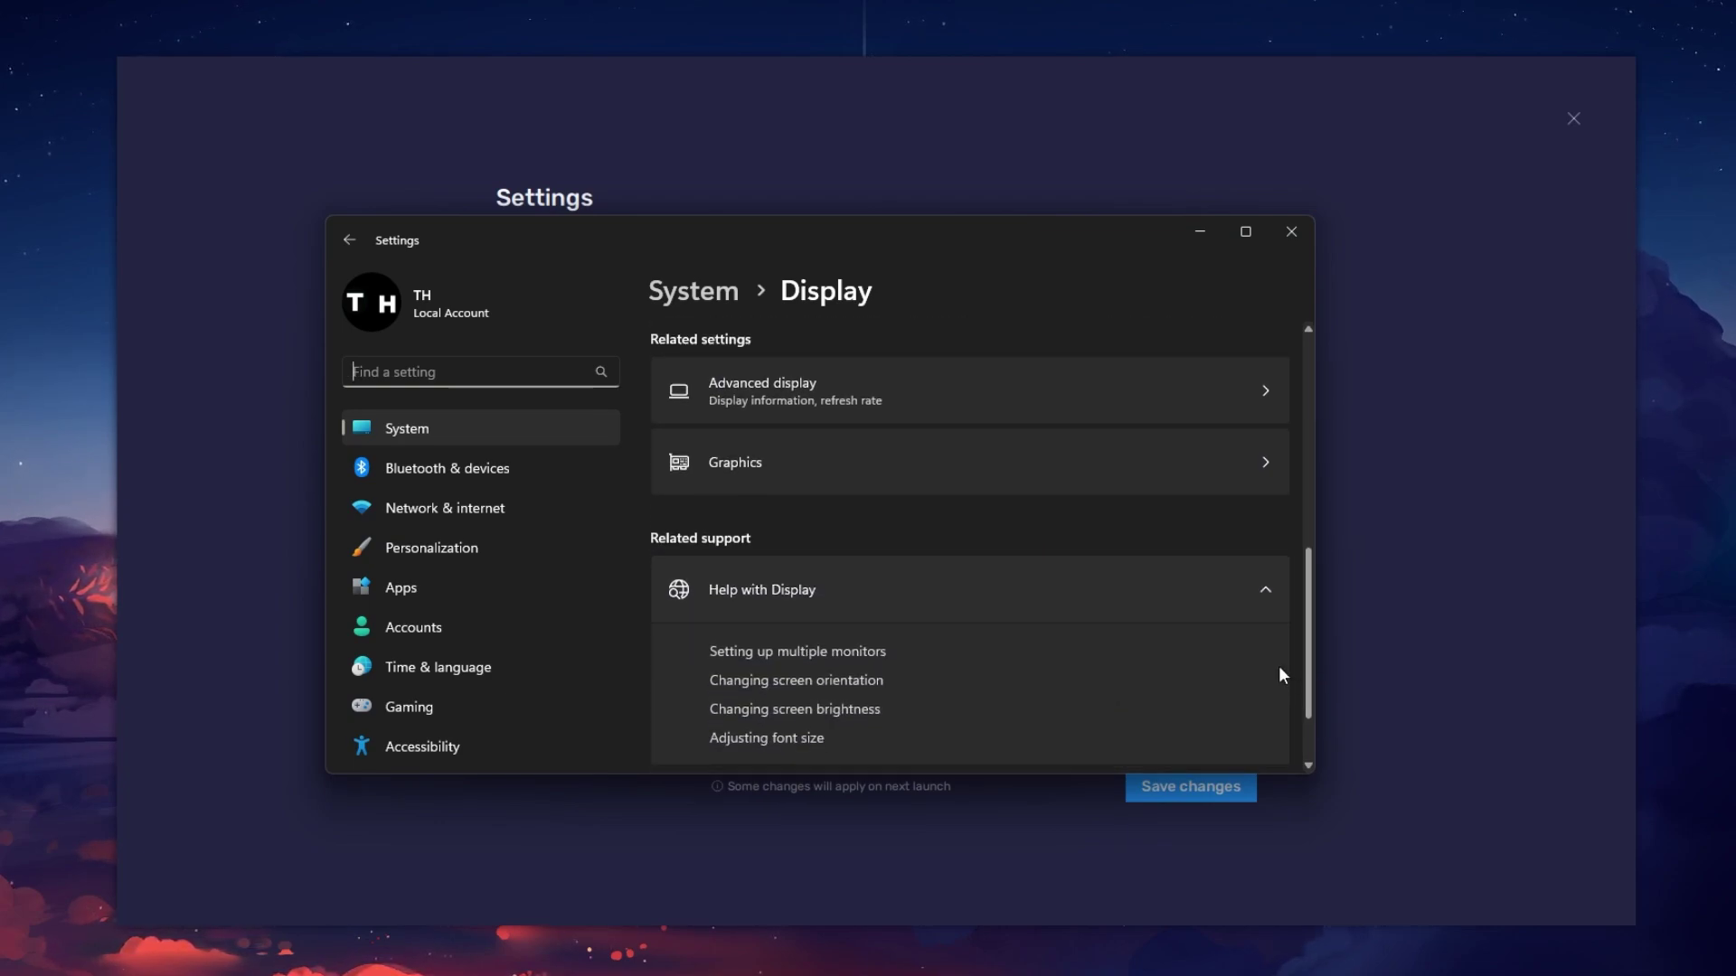
pyautogui.click(970, 409)
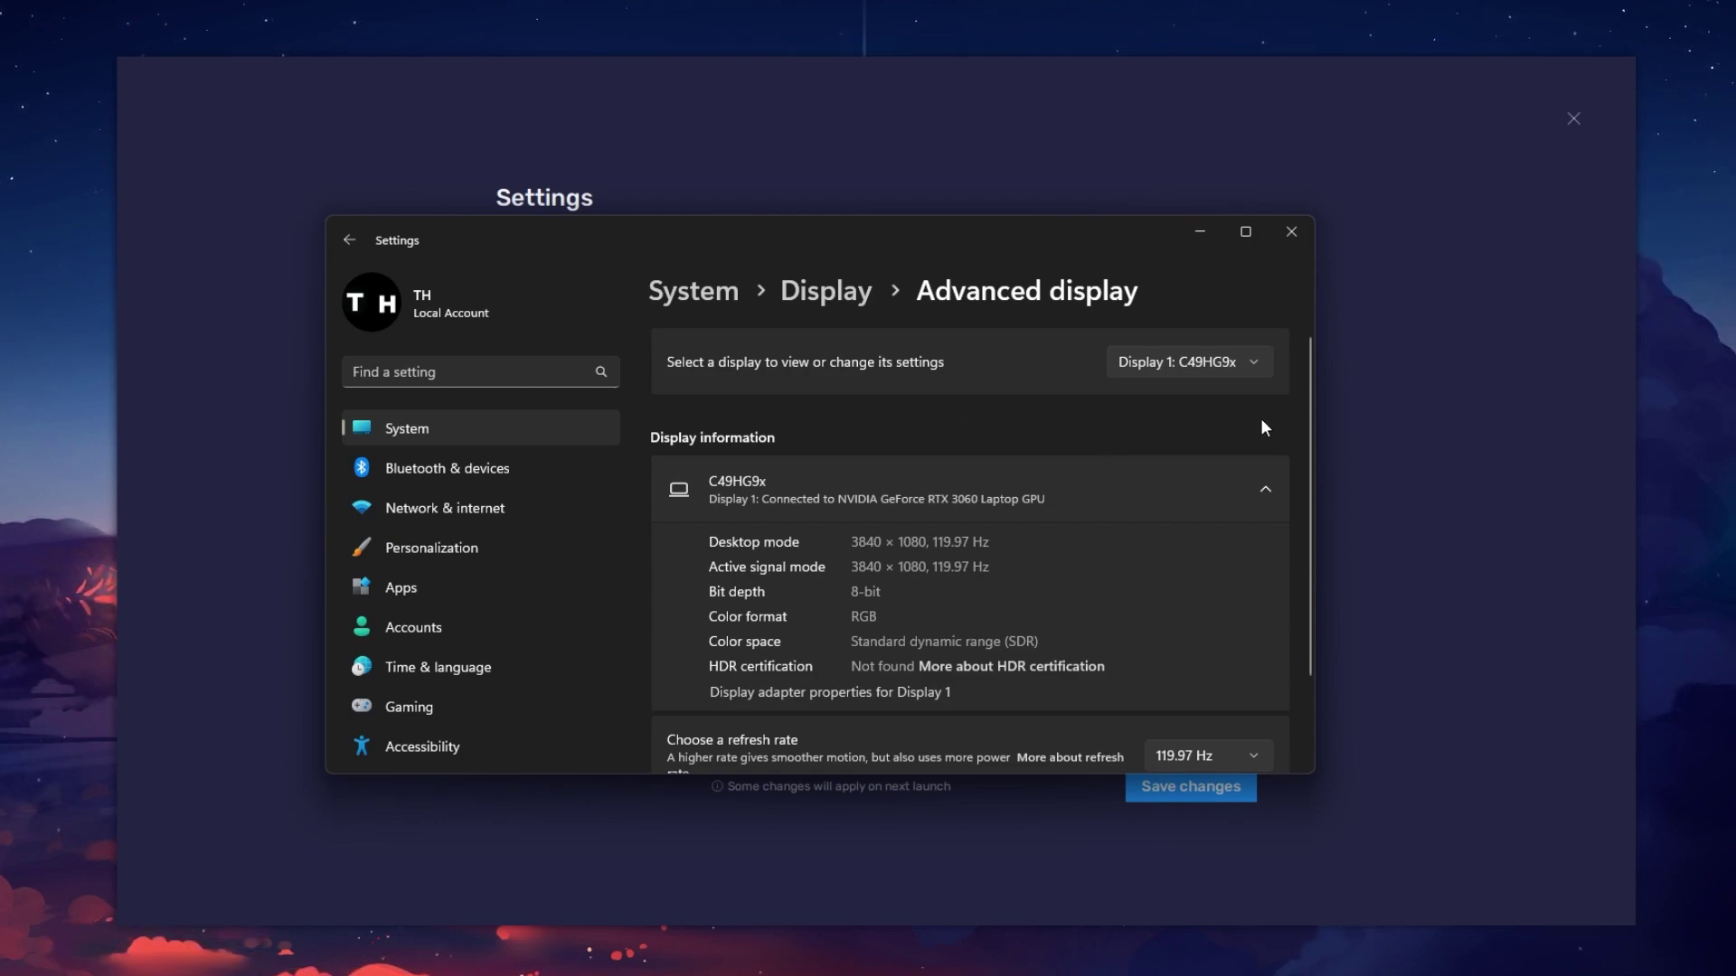
pyautogui.moveTo(1307, 414); pyautogui.dragTo(1289, 601)
pyautogui.click(1234, 641)
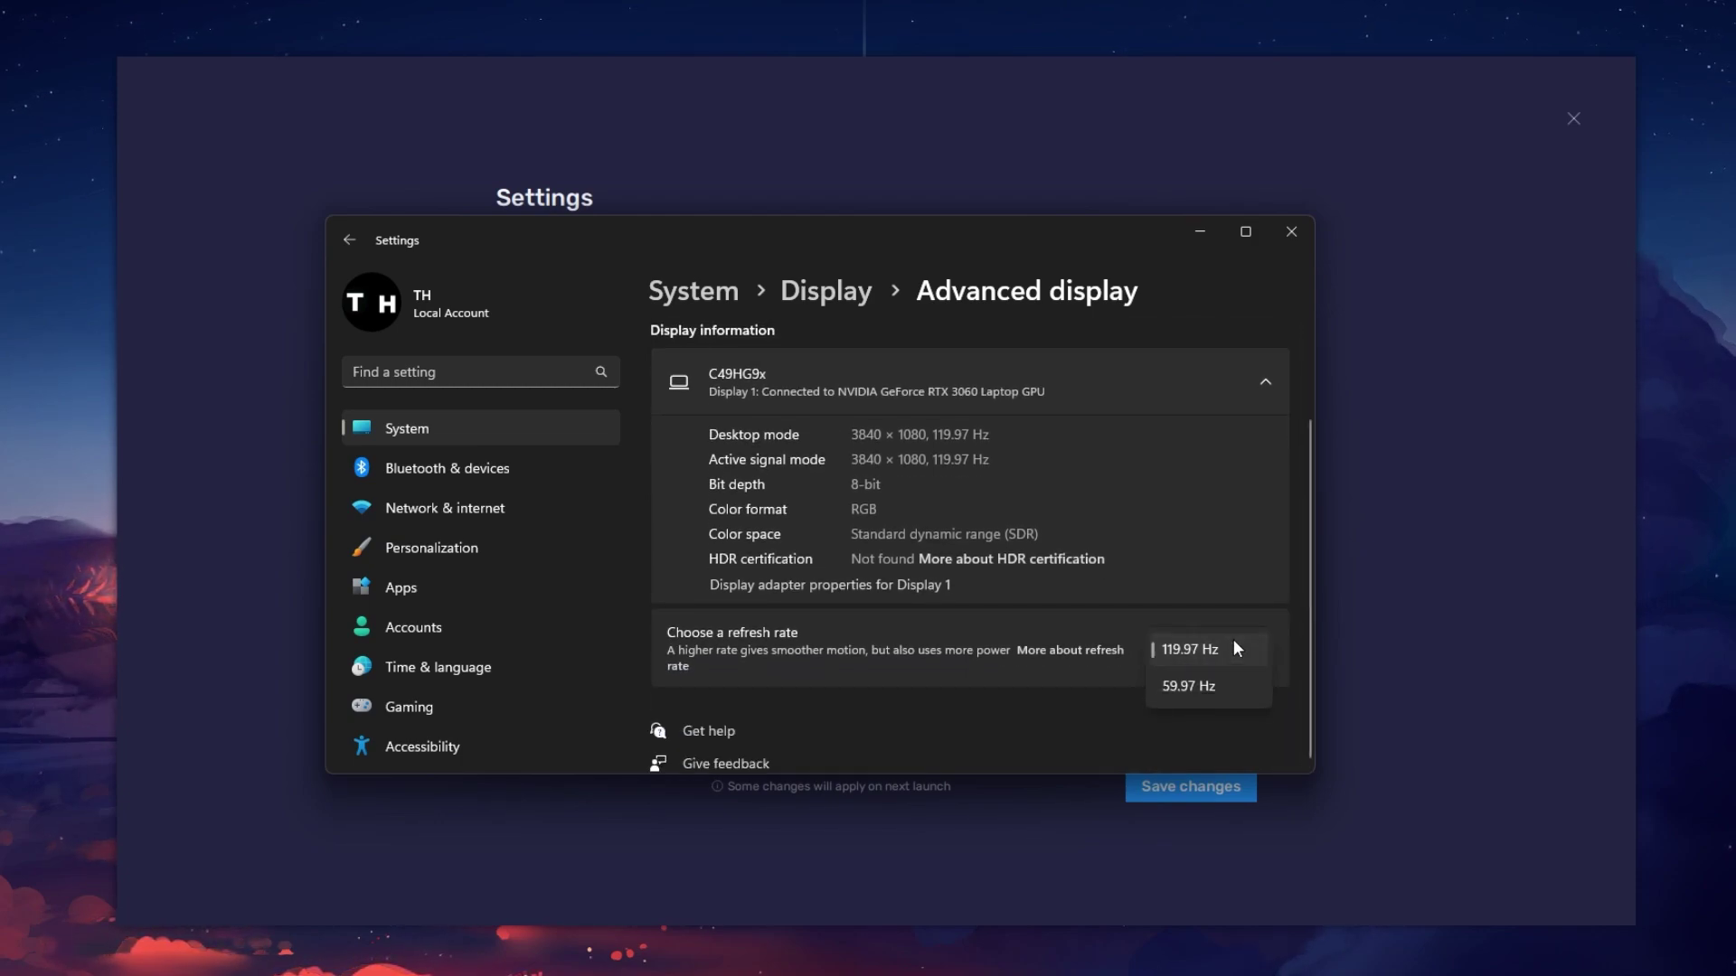
pyautogui.click(1234, 641)
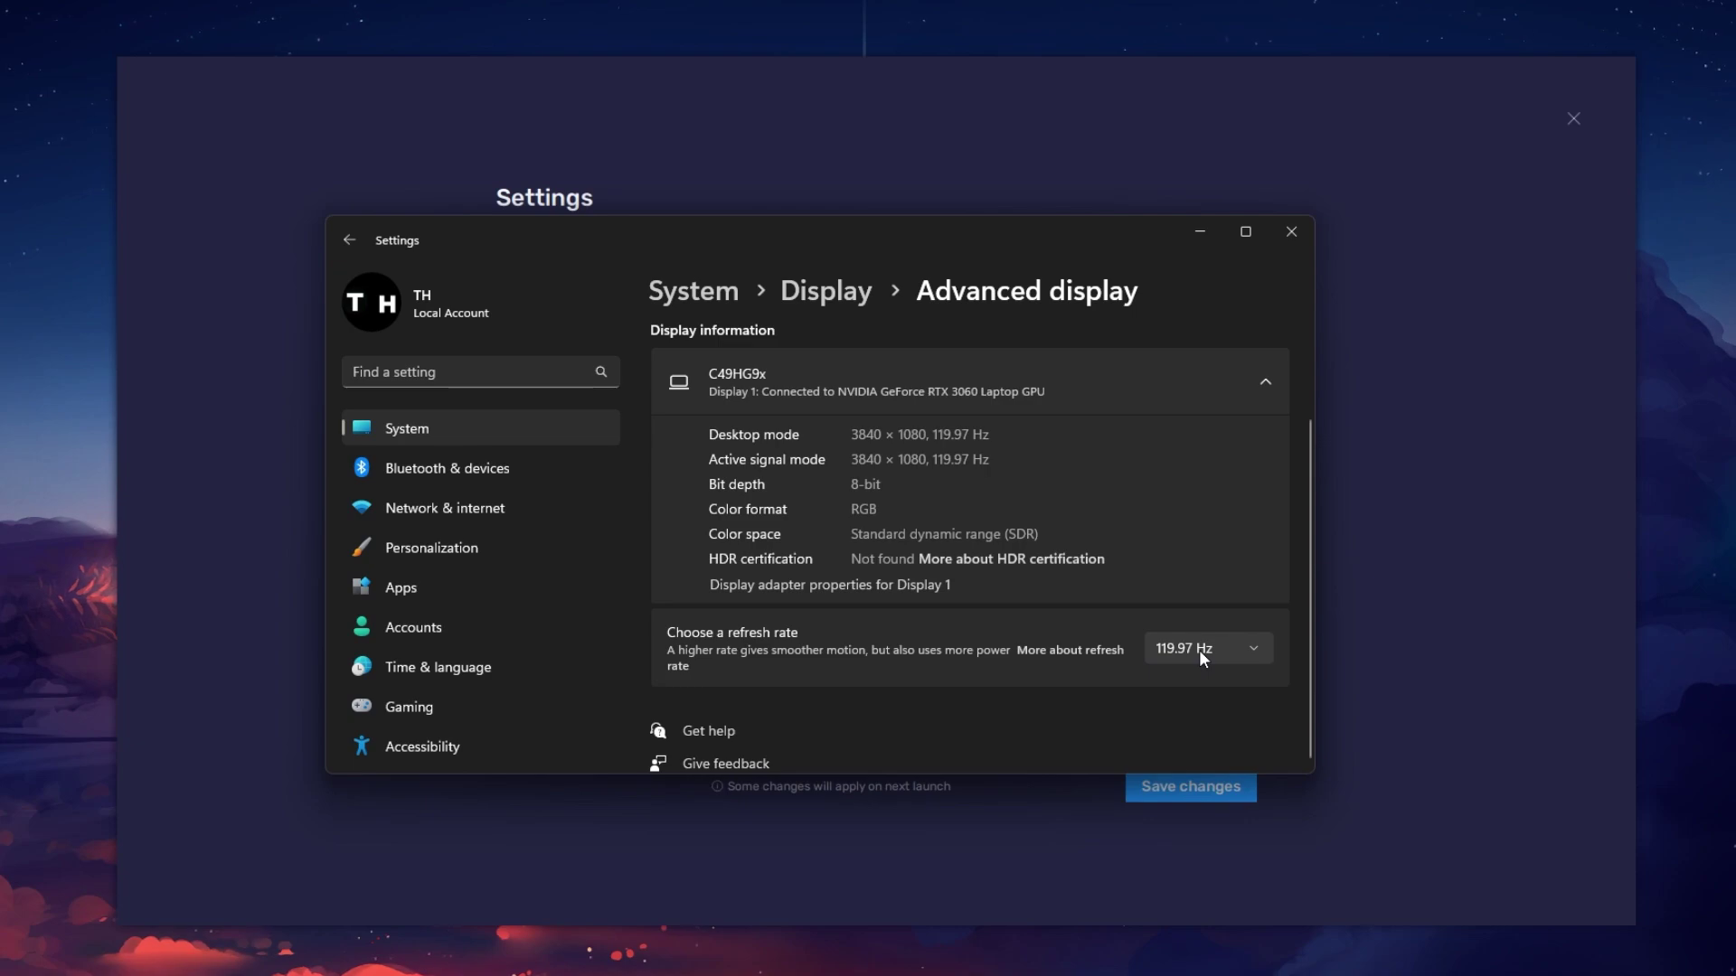
pyautogui.click(1291, 231)
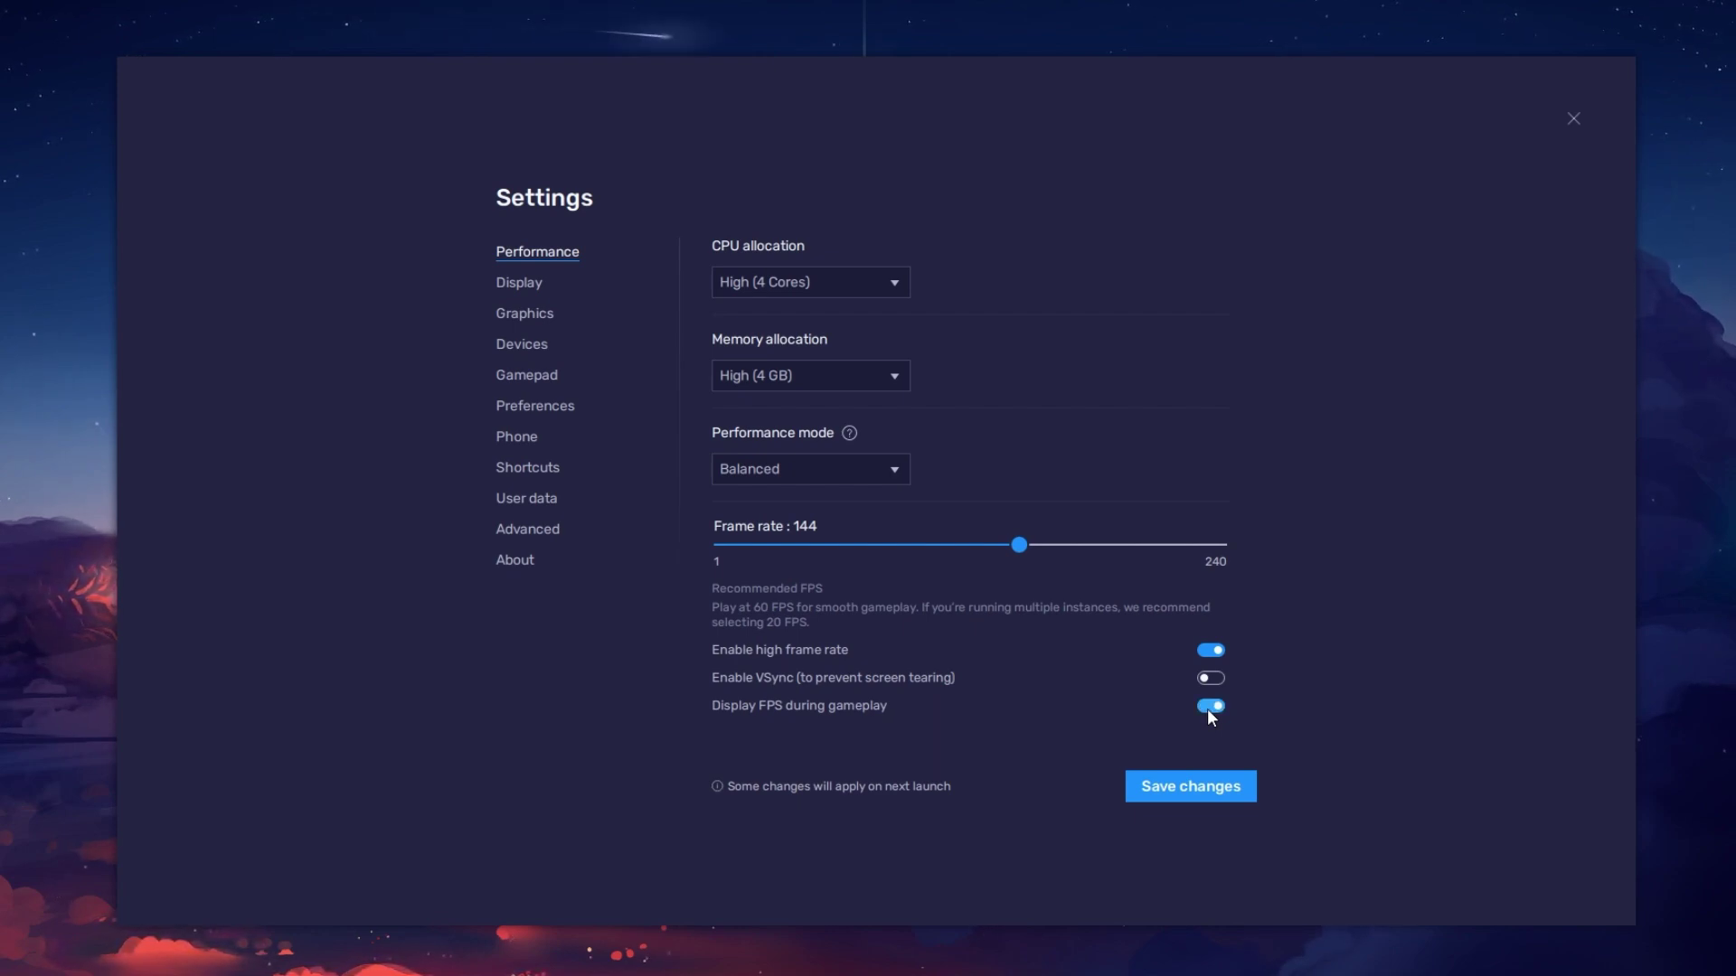
# Discard the performance changes and try the landscape resolutions 1280 x 720, 2560 x 1440 and 3840 x 2160 before reselecting 1600 x 900.
pyautogui.click(547, 285)
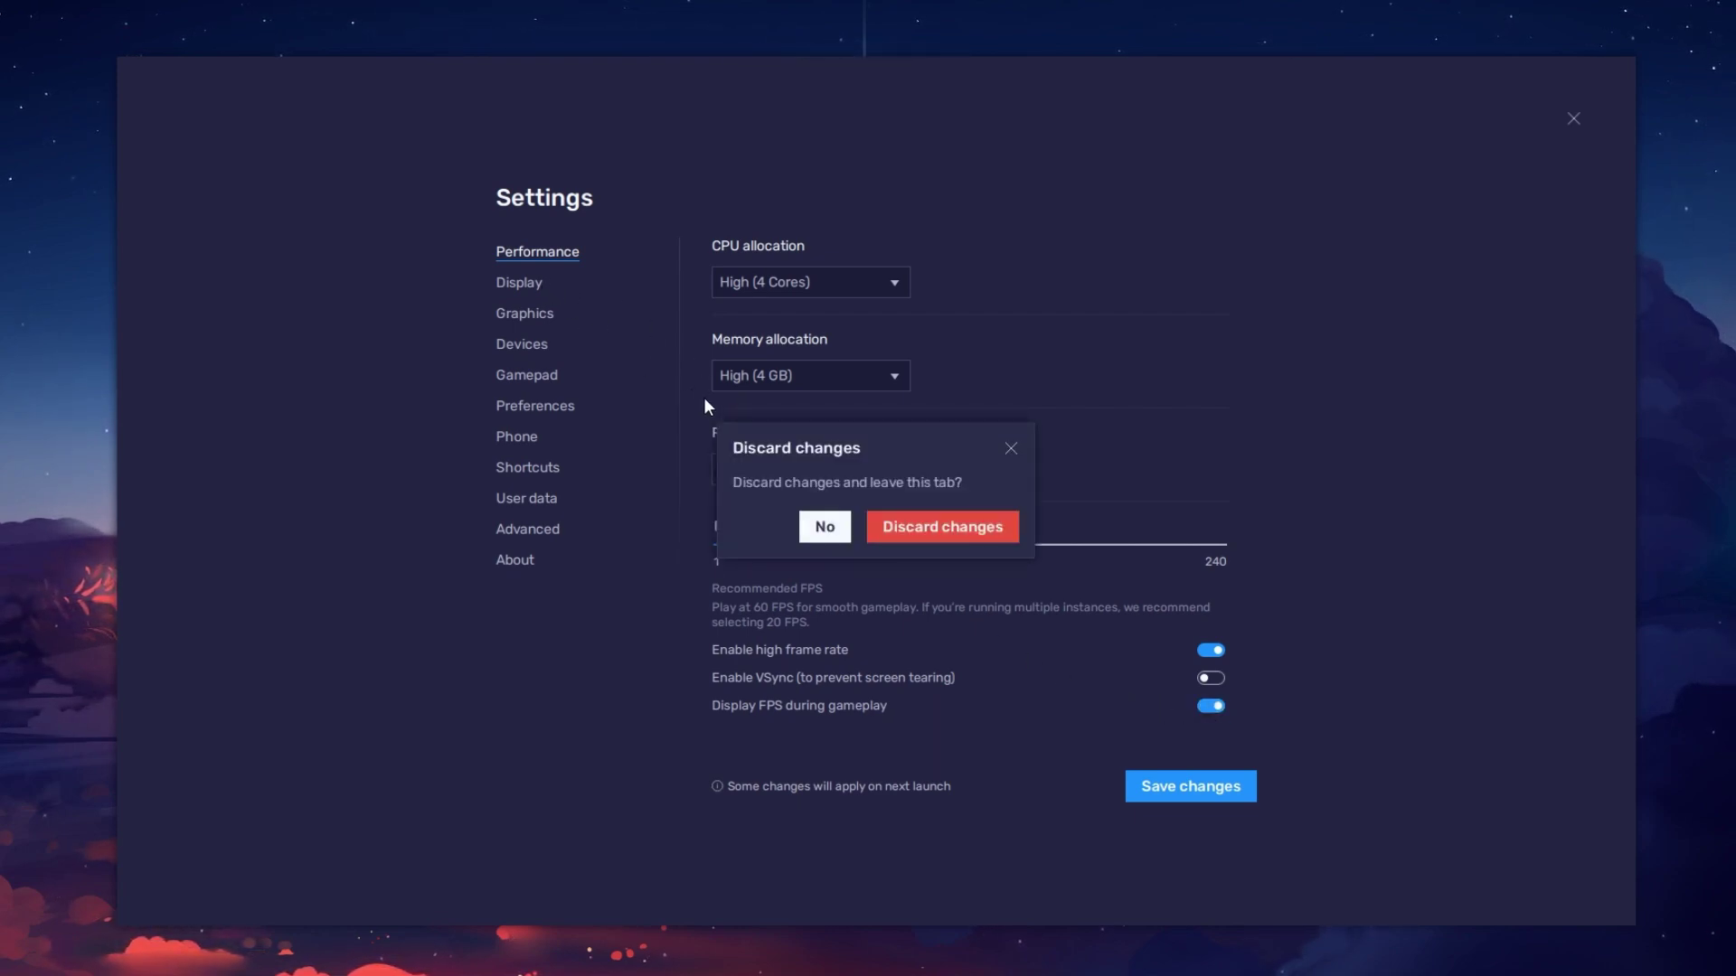
pyautogui.click(940, 526)
pyautogui.click(882, 284)
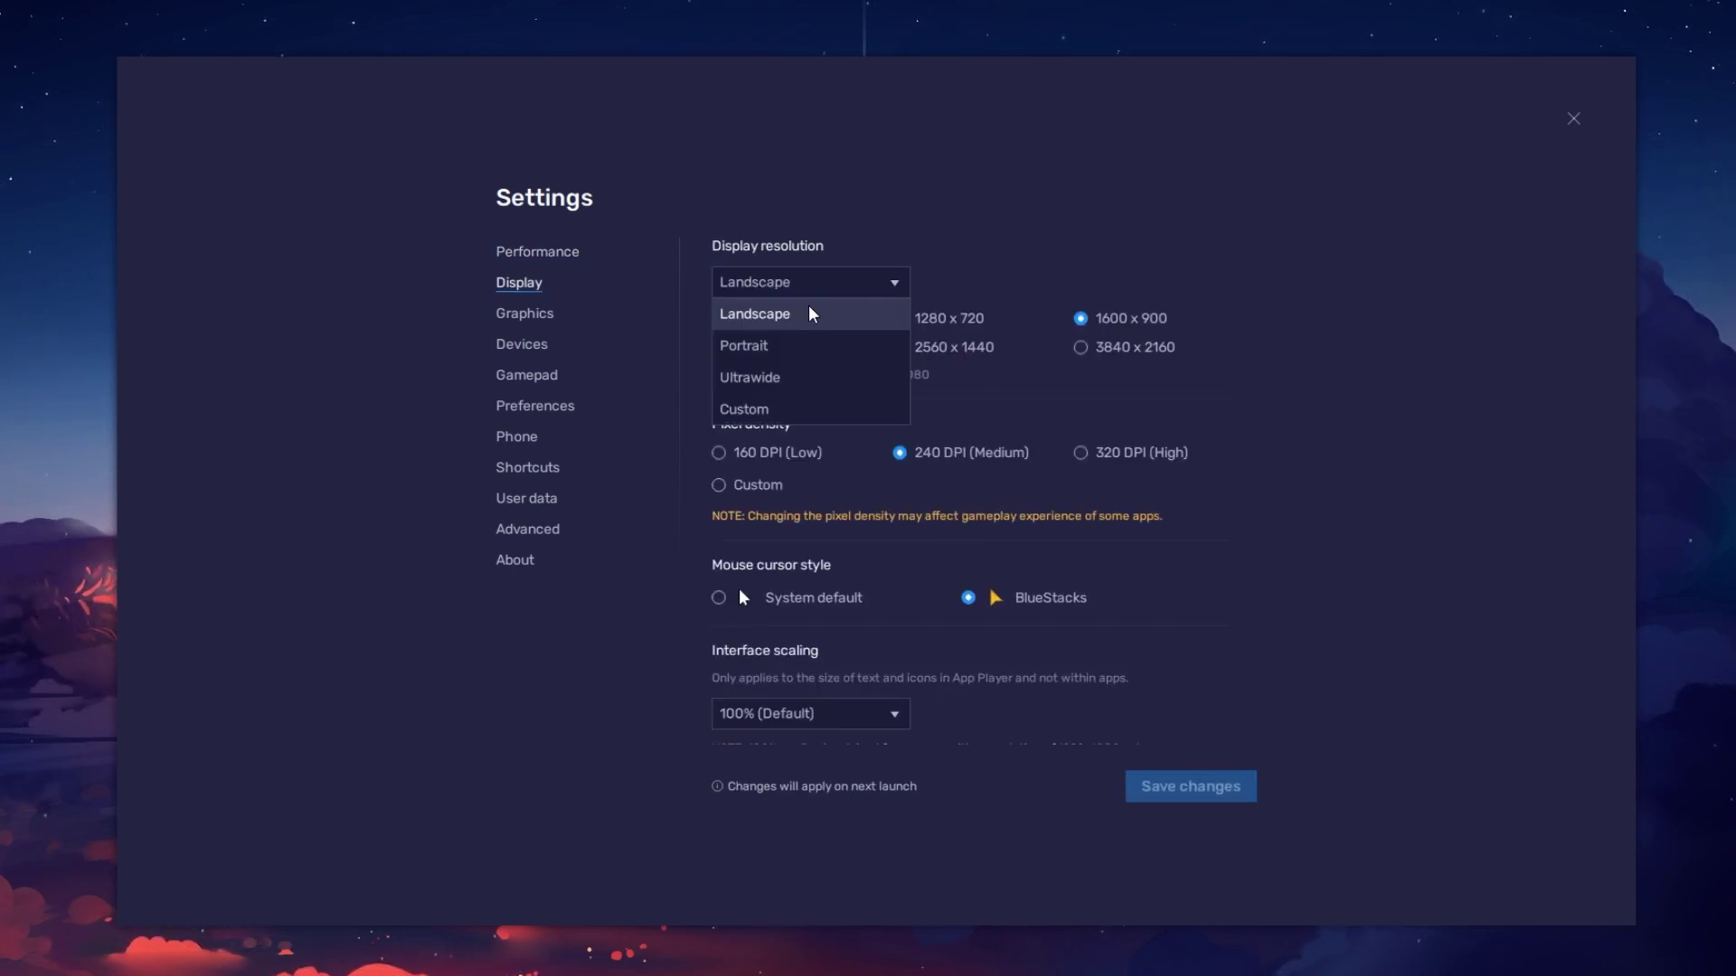
pyautogui.click(785, 319)
pyautogui.click(900, 319)
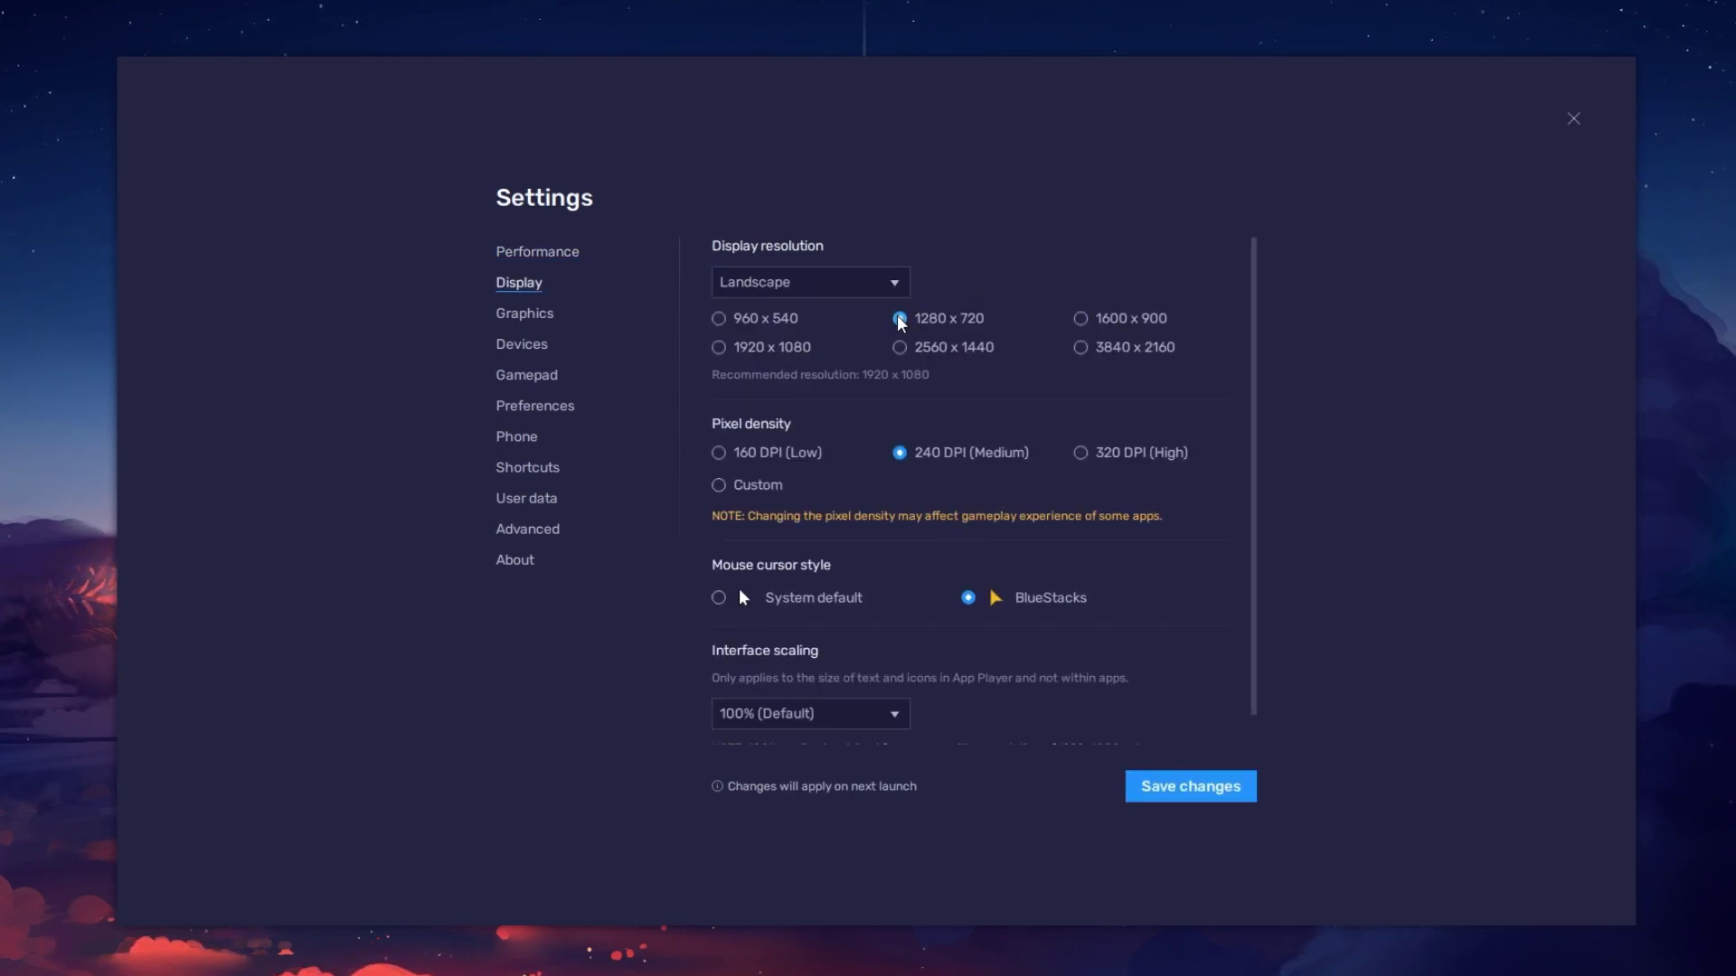
pyautogui.click(900, 349)
pyautogui.click(1081, 349)
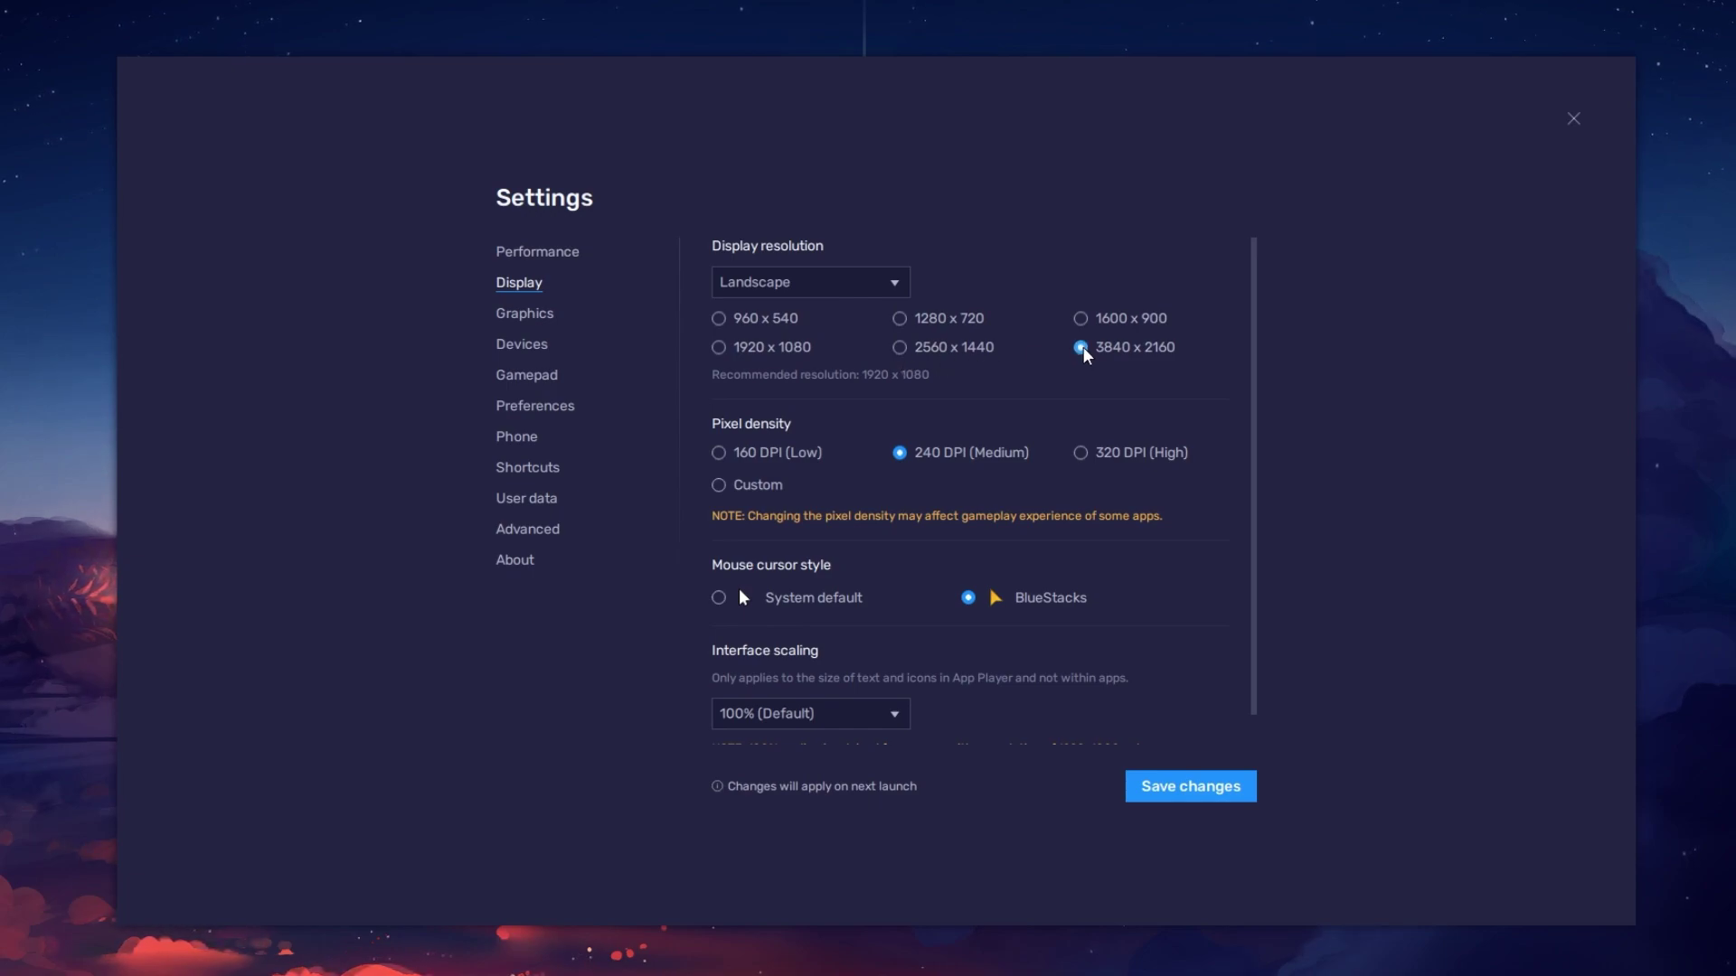
pyautogui.click(1080, 320)
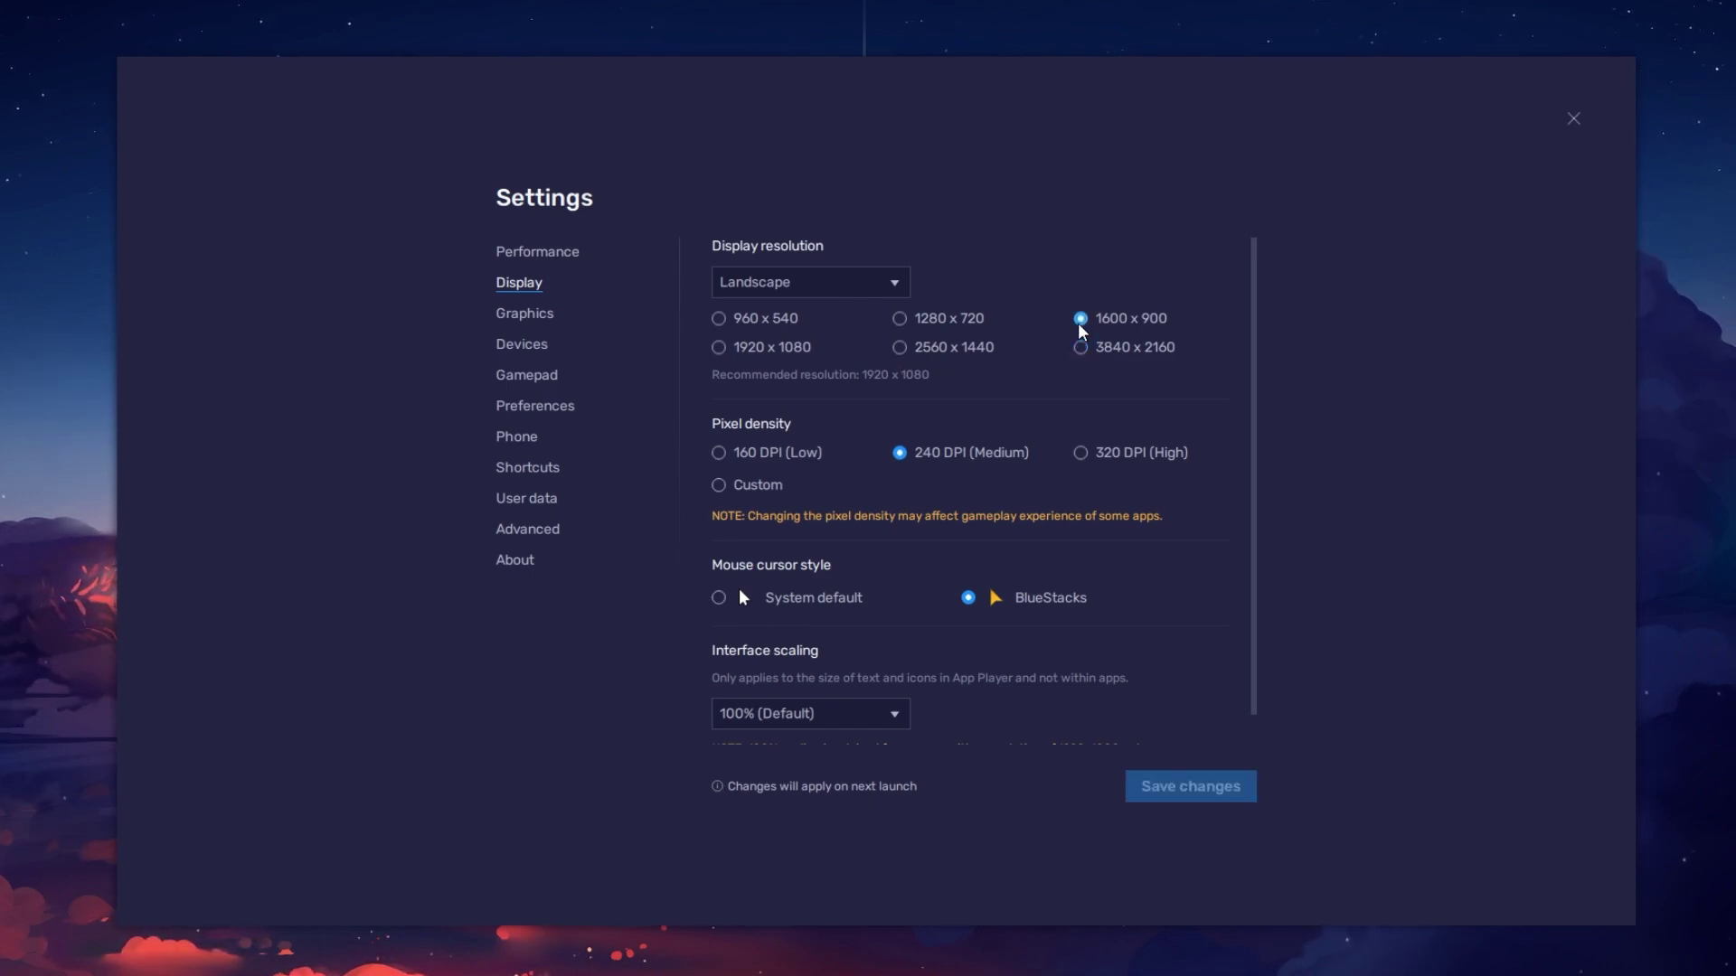
pyautogui.click(1573, 120)
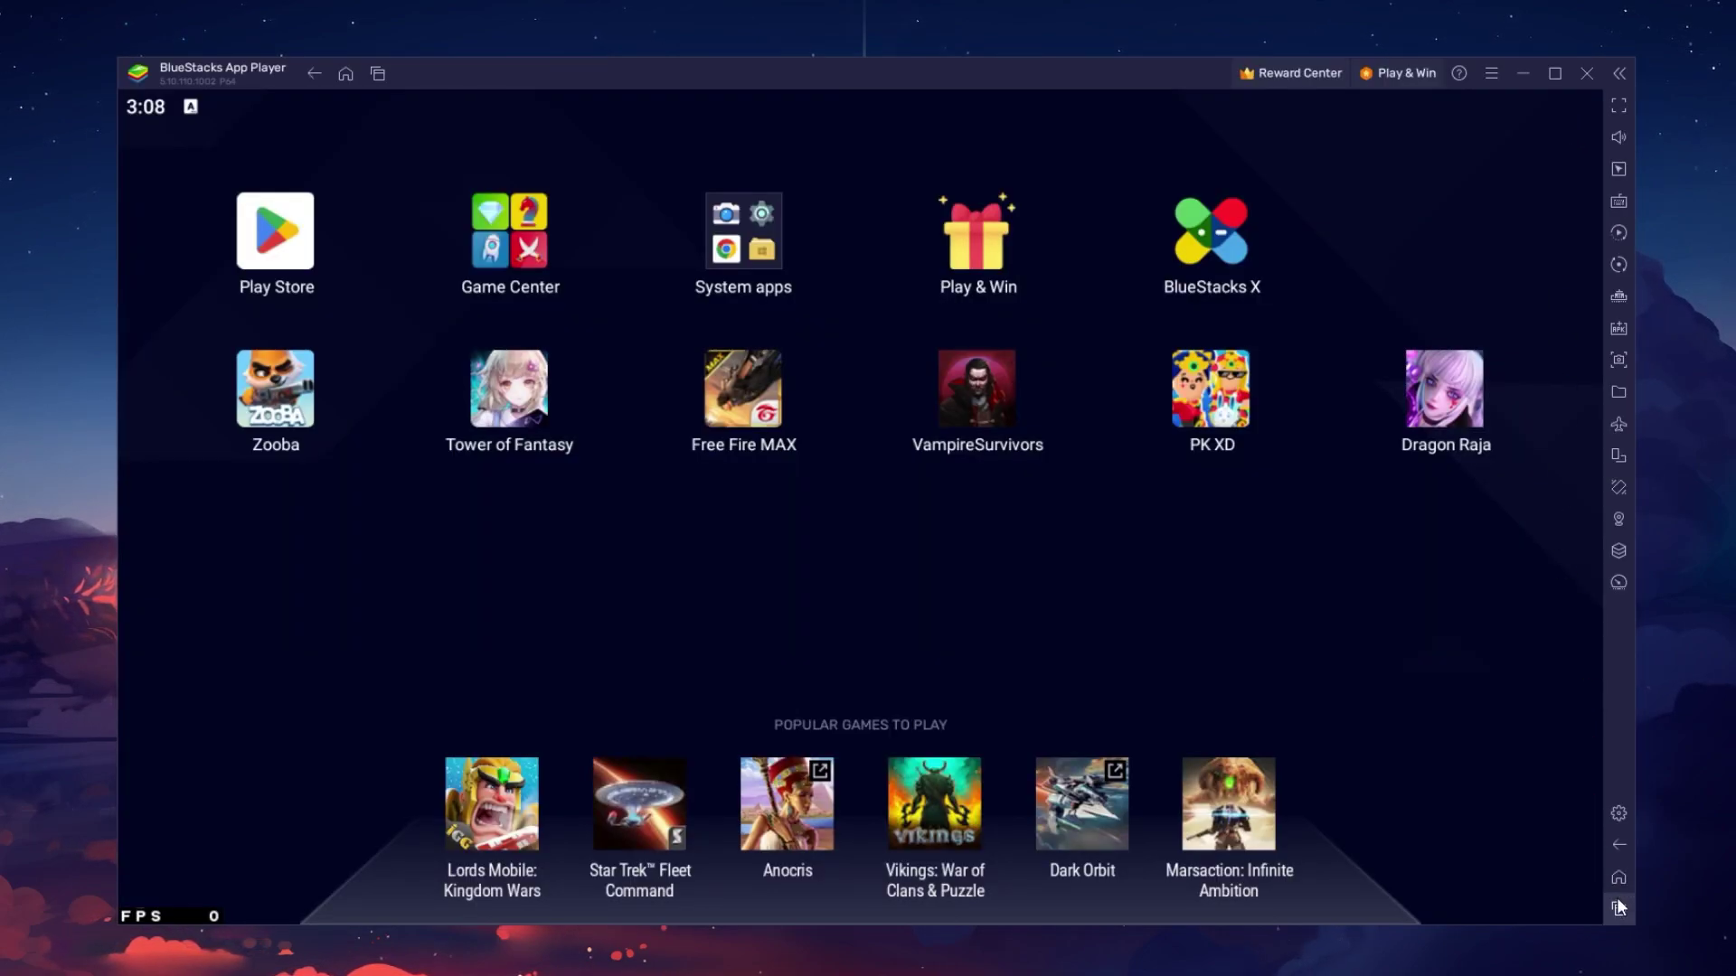
# Enlarge the emulator window slightly and launch Vampire Survivors from the home screen.
pyautogui.moveTo(1635, 927); pyautogui.dragTo(1638, 925)
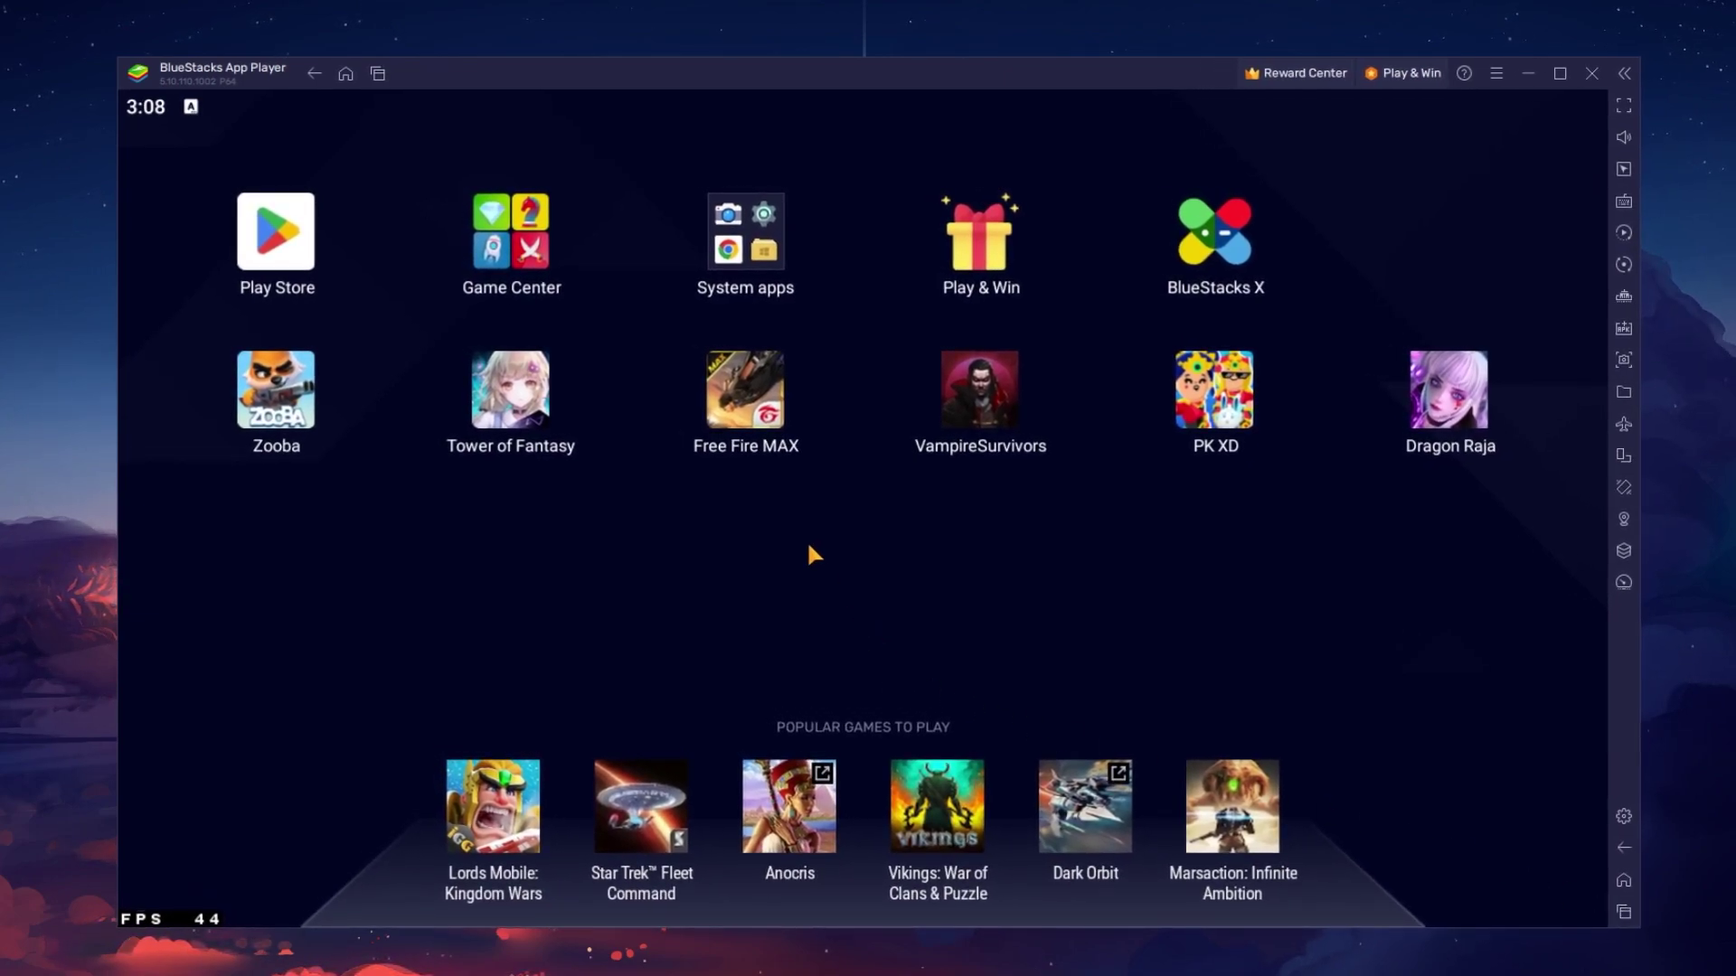
pyautogui.click(963, 401)
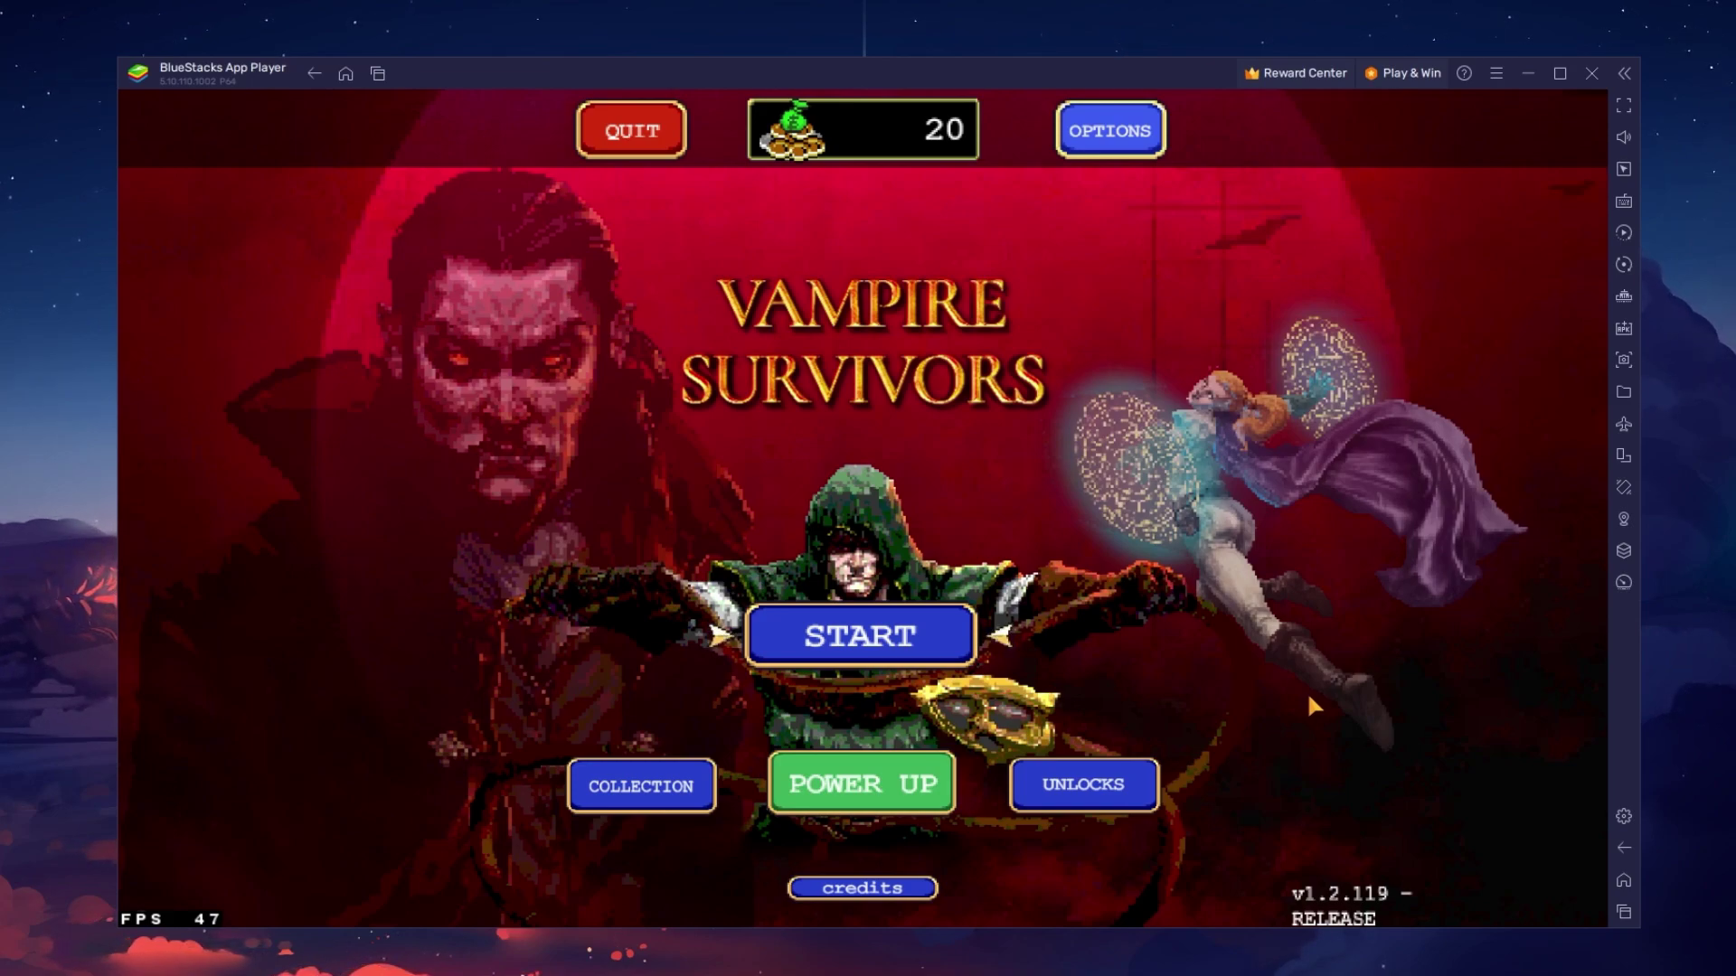
# In the game's options, lower the Sounds volume slightly and cycle the Orientation setting back round to Landscape Left.
pyautogui.click(1096, 152)
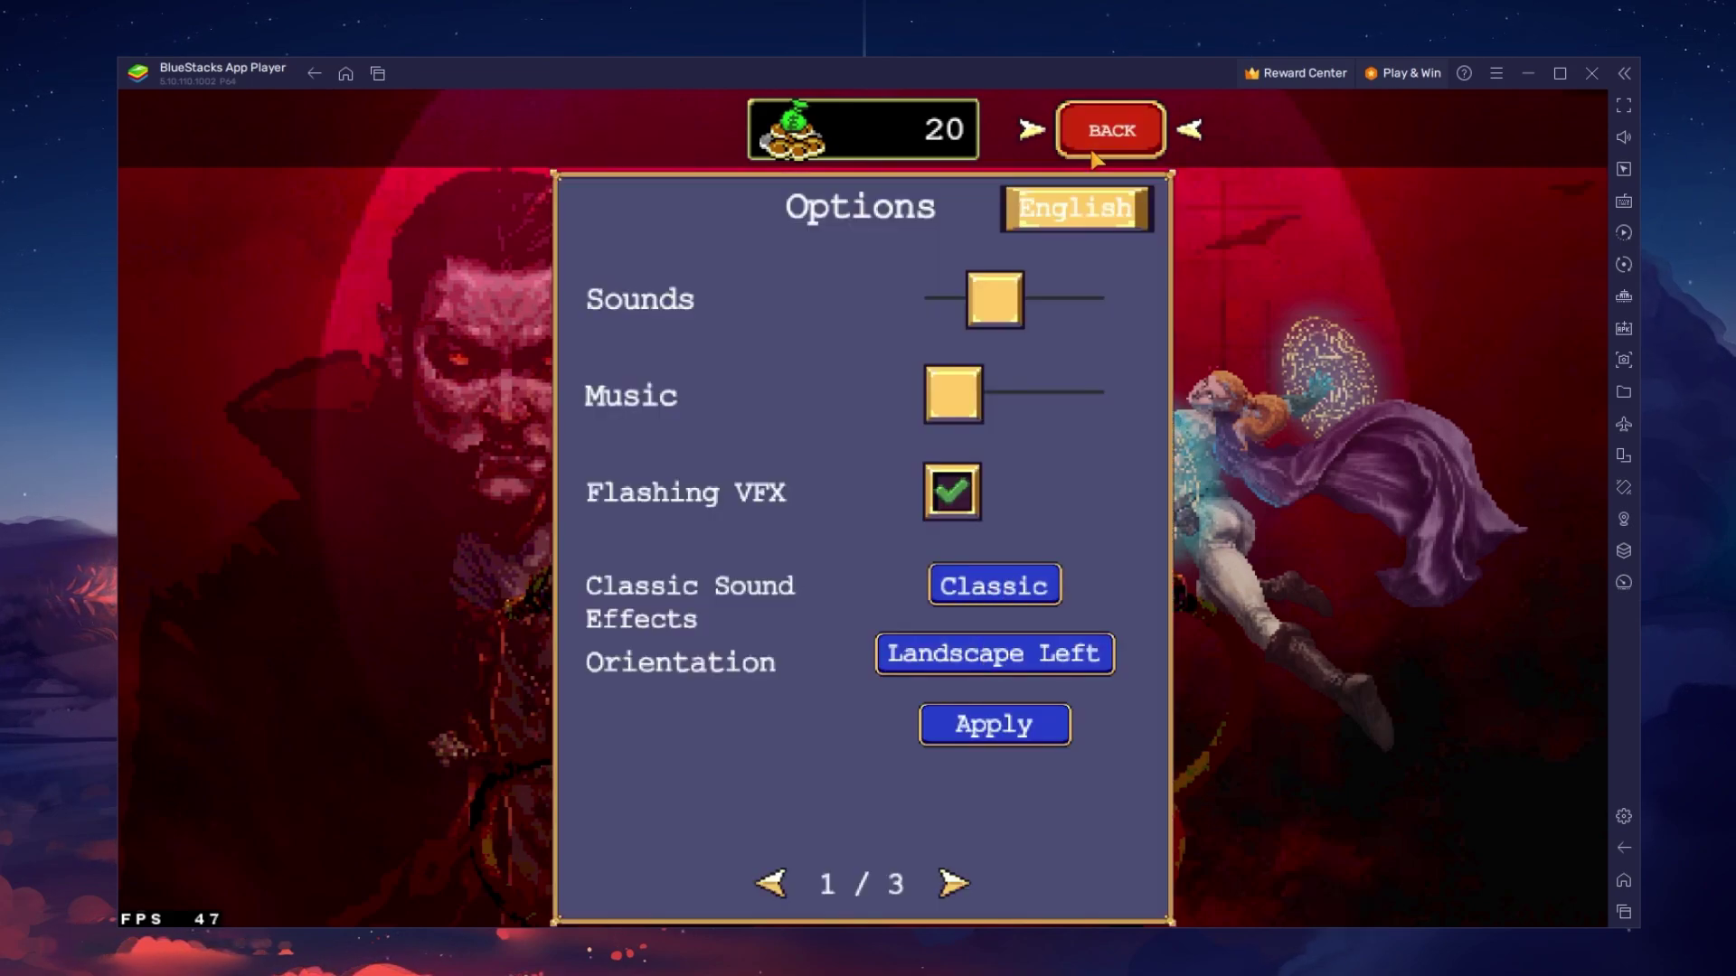
pyautogui.moveTo(999, 299)
pyautogui.mouseDown()
pyautogui.moveTo(969, 299)
pyautogui.moveTo(985, 300)
pyautogui.mouseUp()
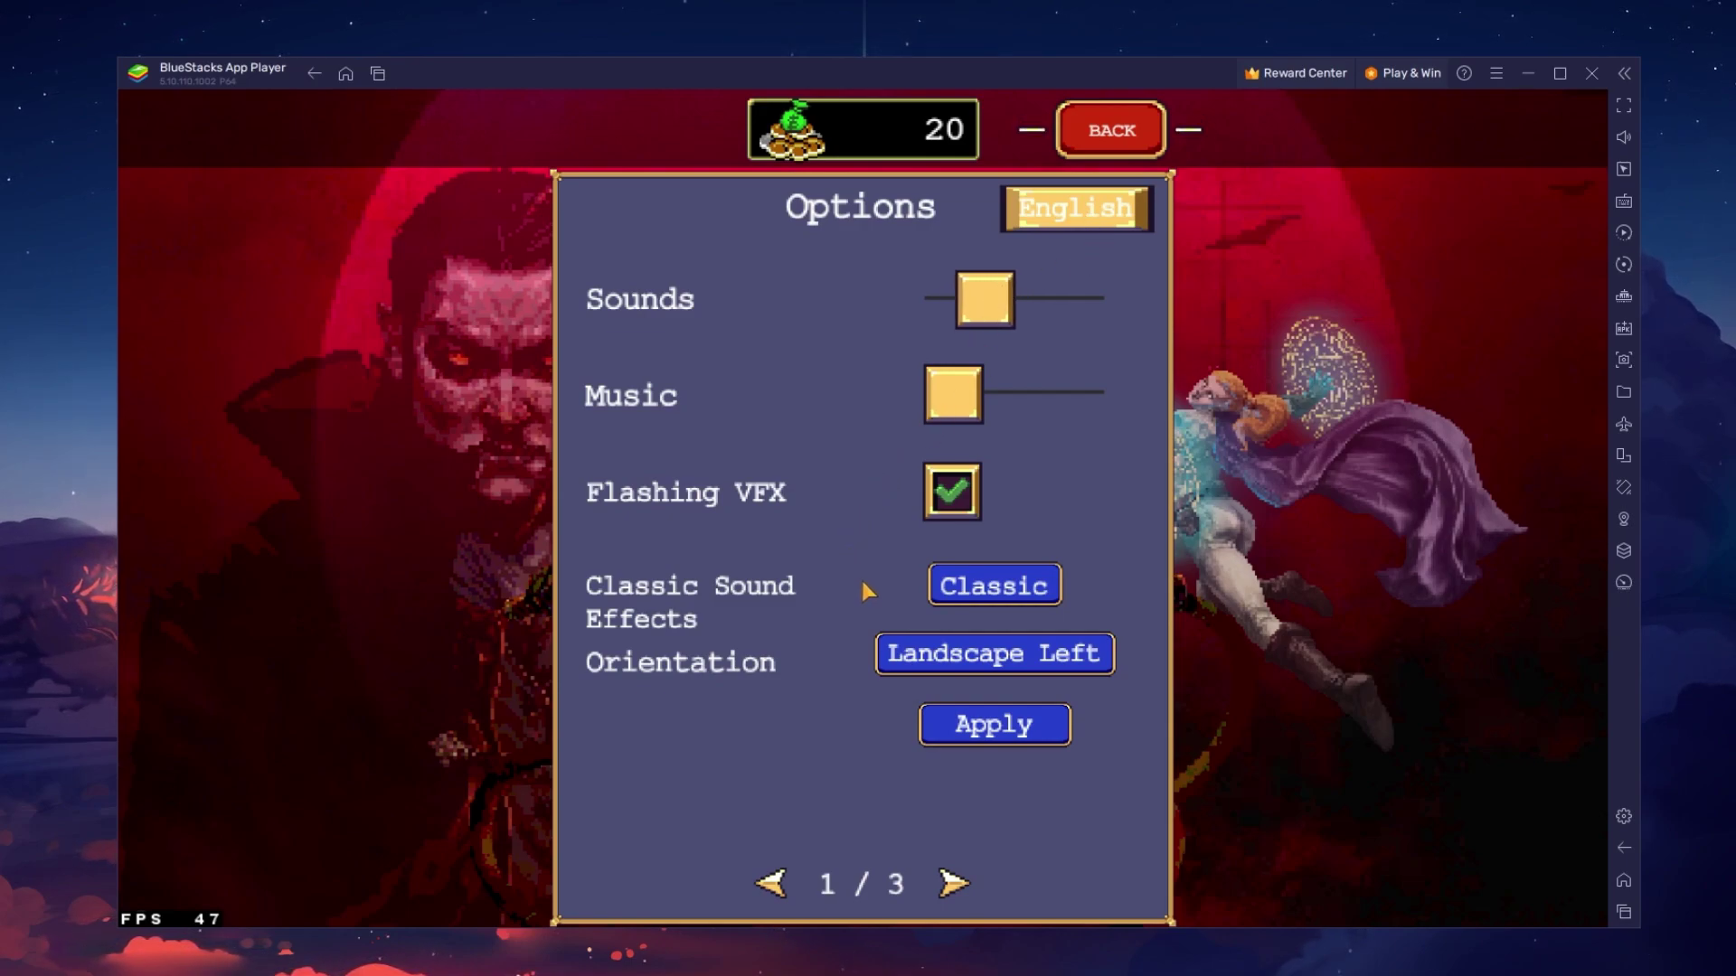
pyautogui.click(946, 658)
pyautogui.click(943, 665)
pyautogui.click(940, 667)
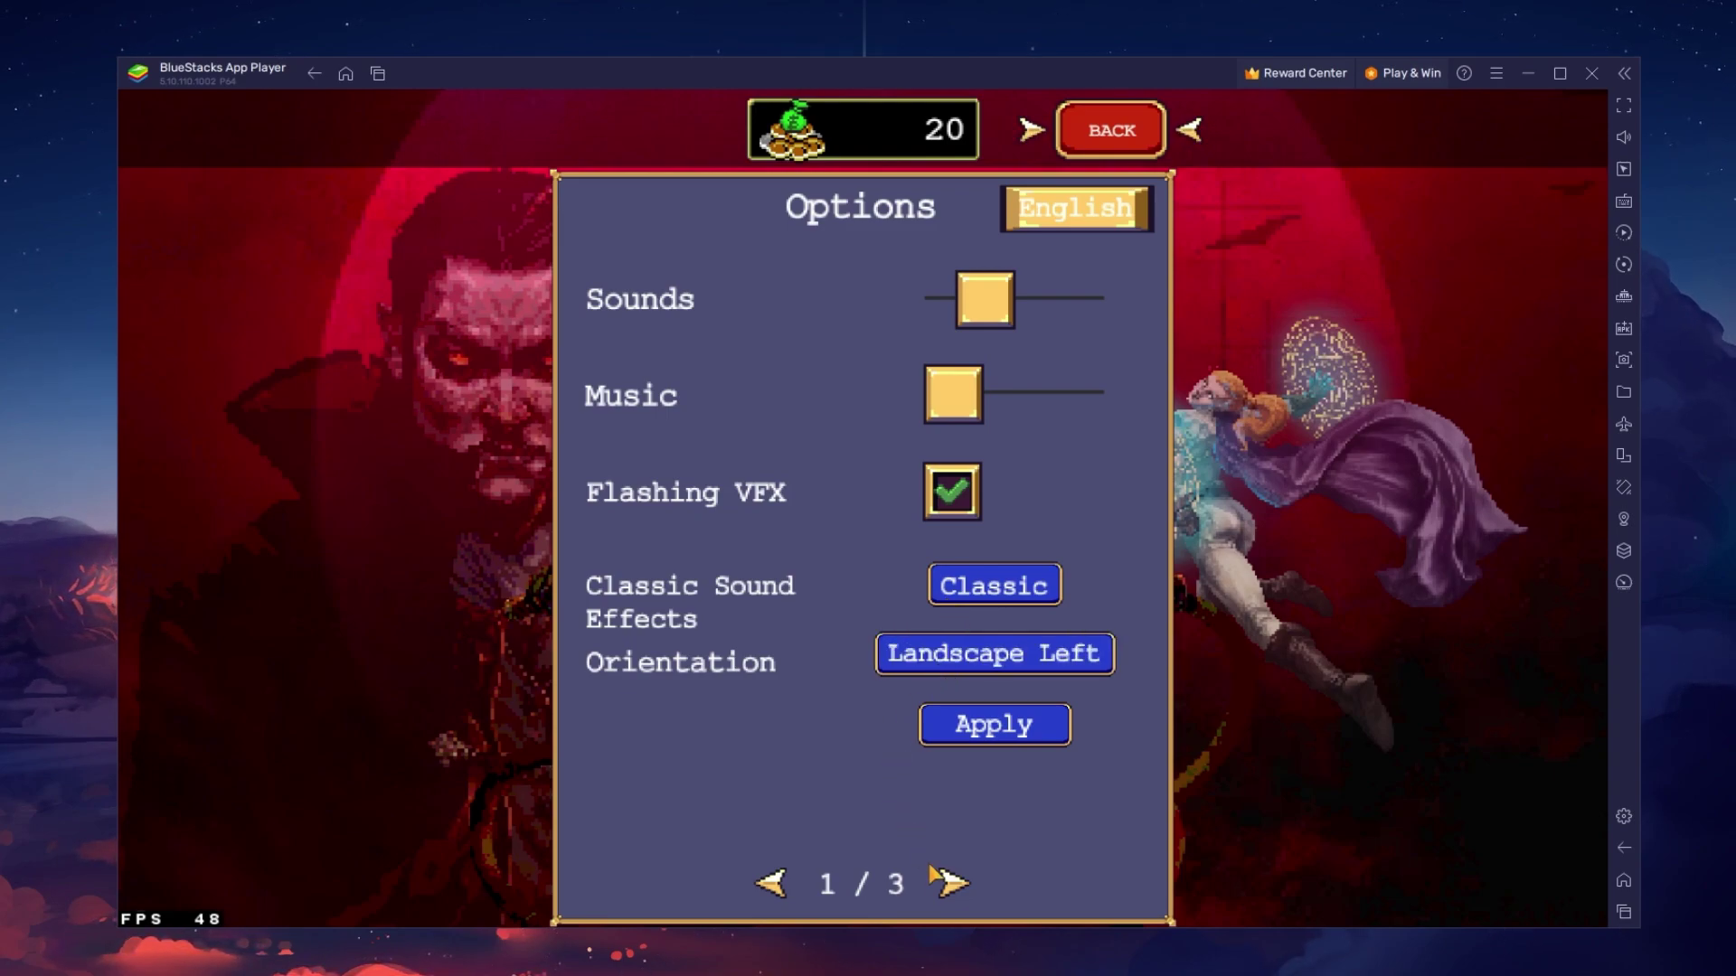
# Look through the second and third pages of the game's options and return to the title screen.
pyautogui.click(948, 889)
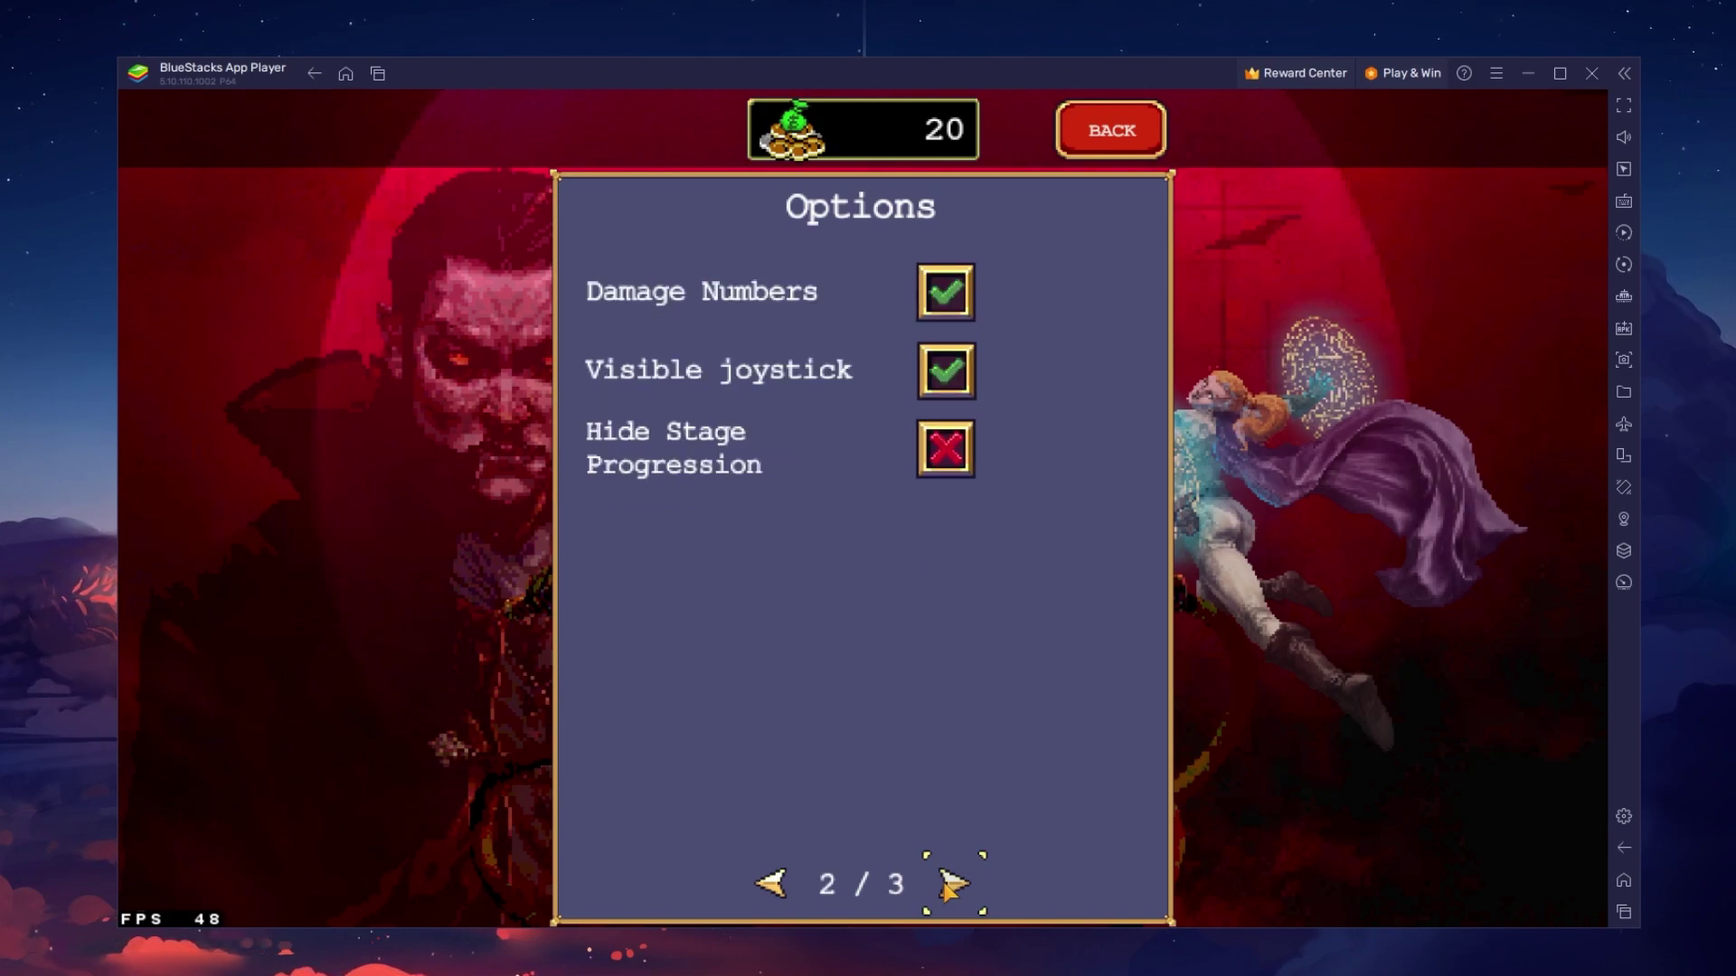
pyautogui.click(948, 890)
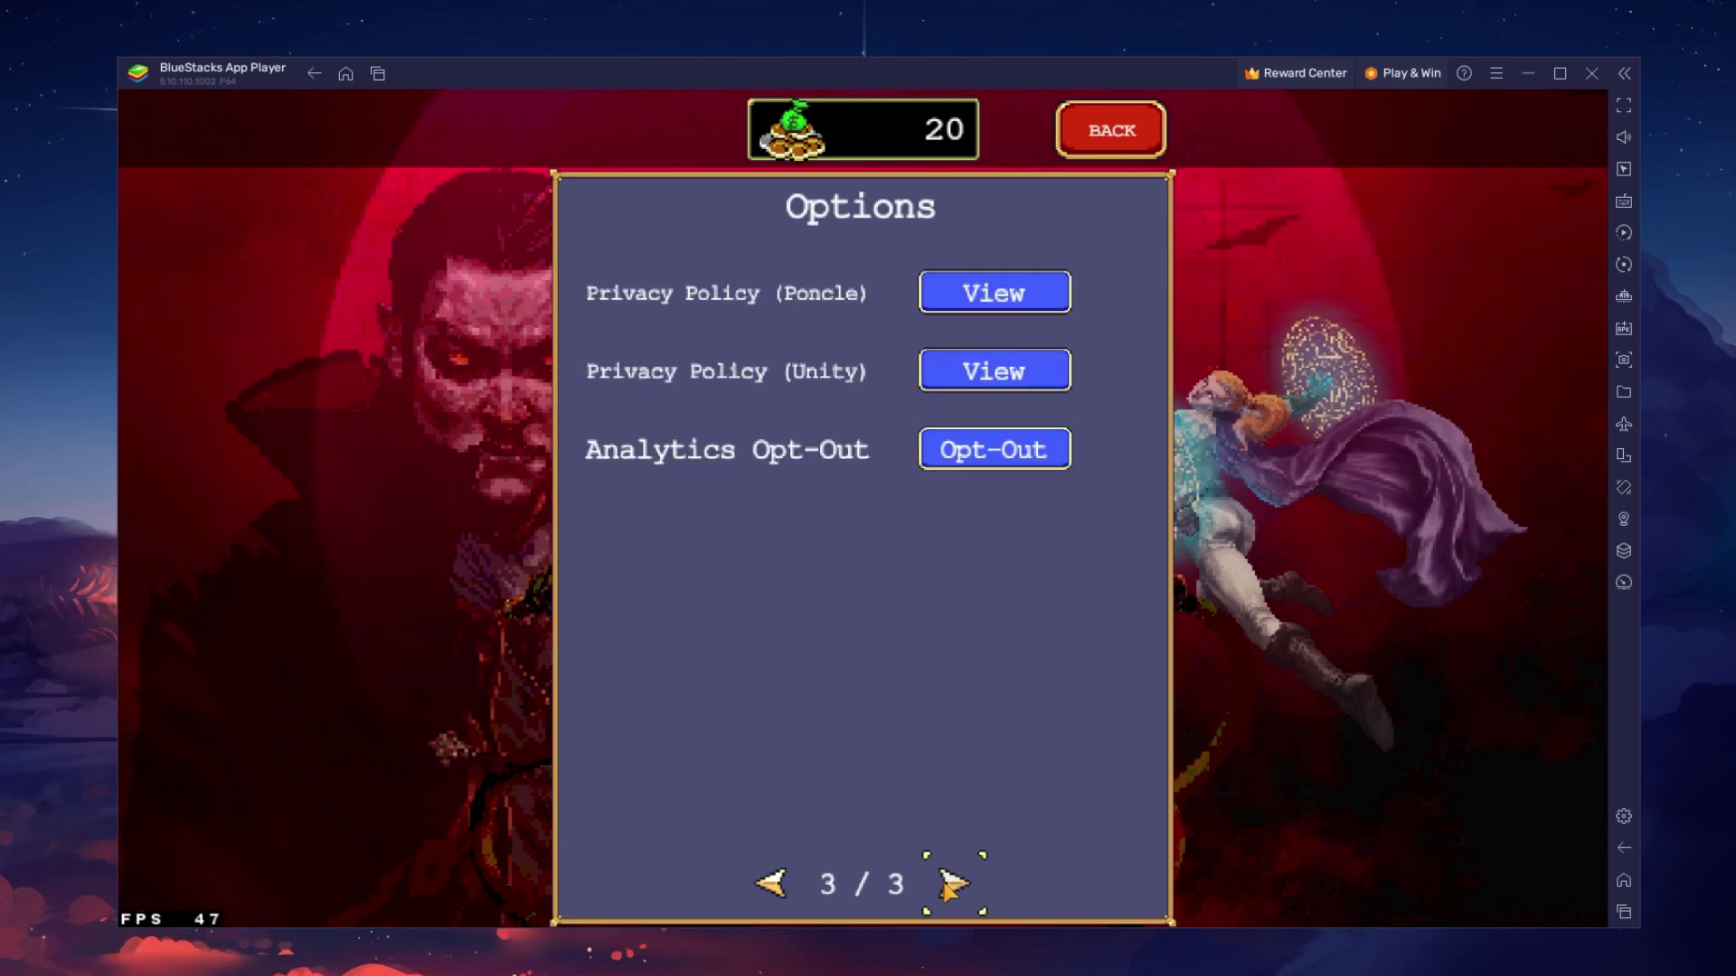
pyautogui.click(1119, 132)
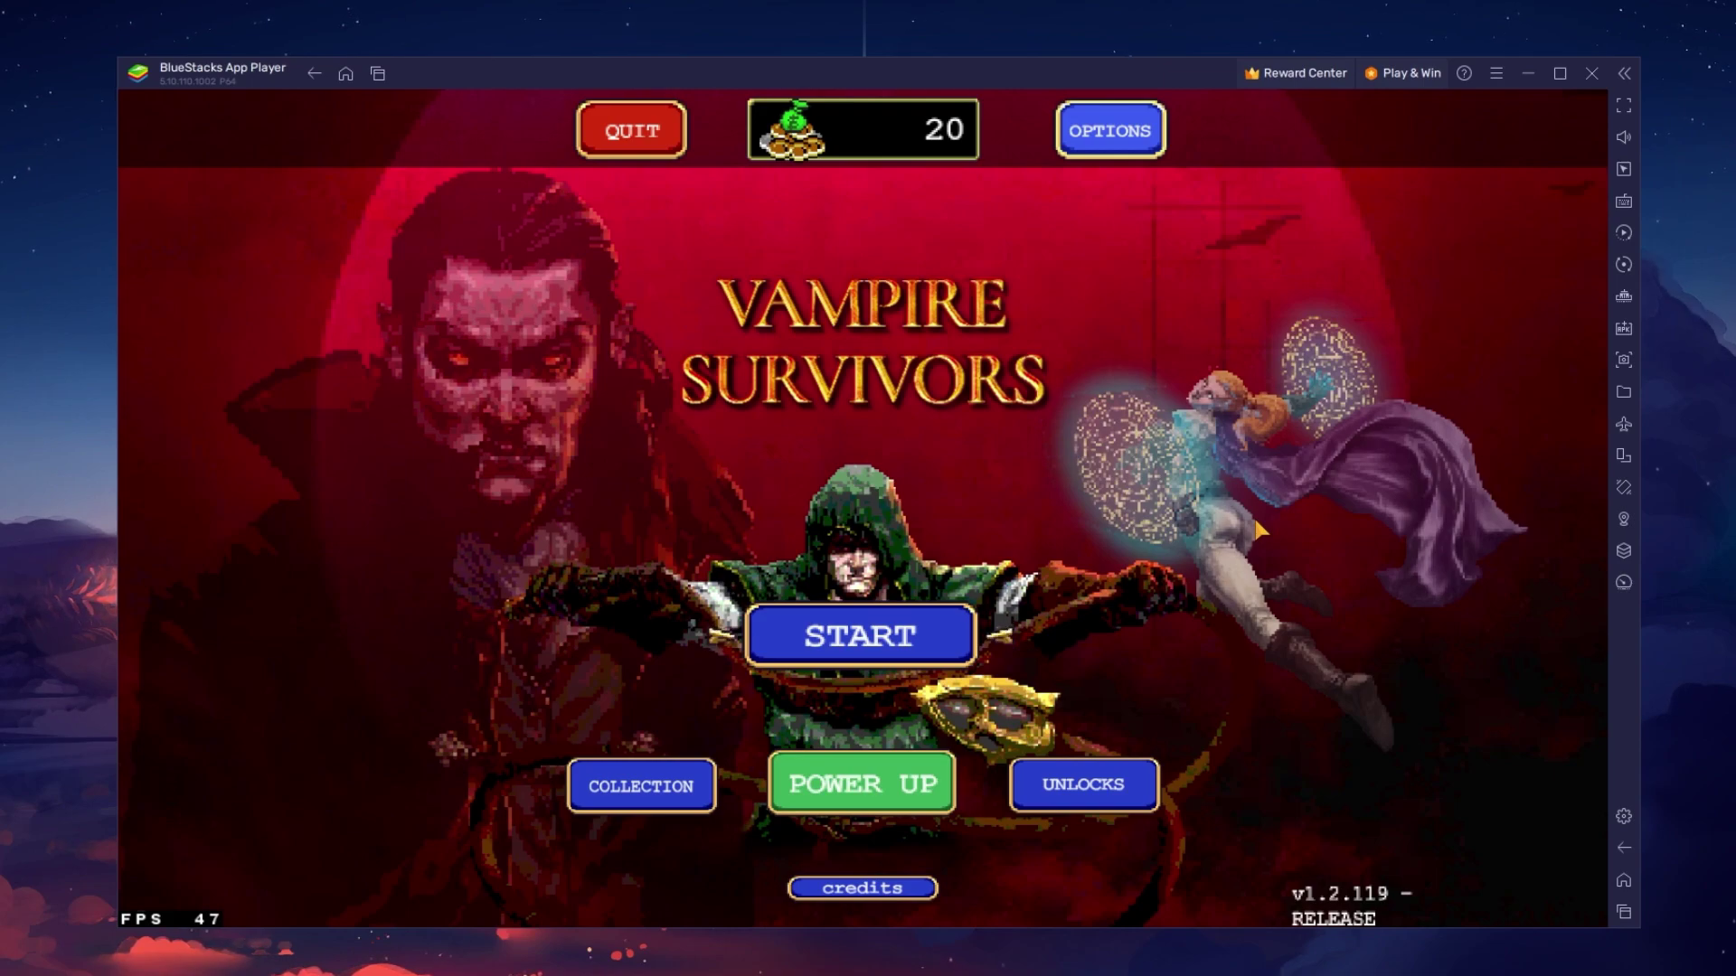
# Bring up the emulator's game controls settings for Vampire Survivors and open the controls editor.
pyautogui.moveTo(1623, 204)
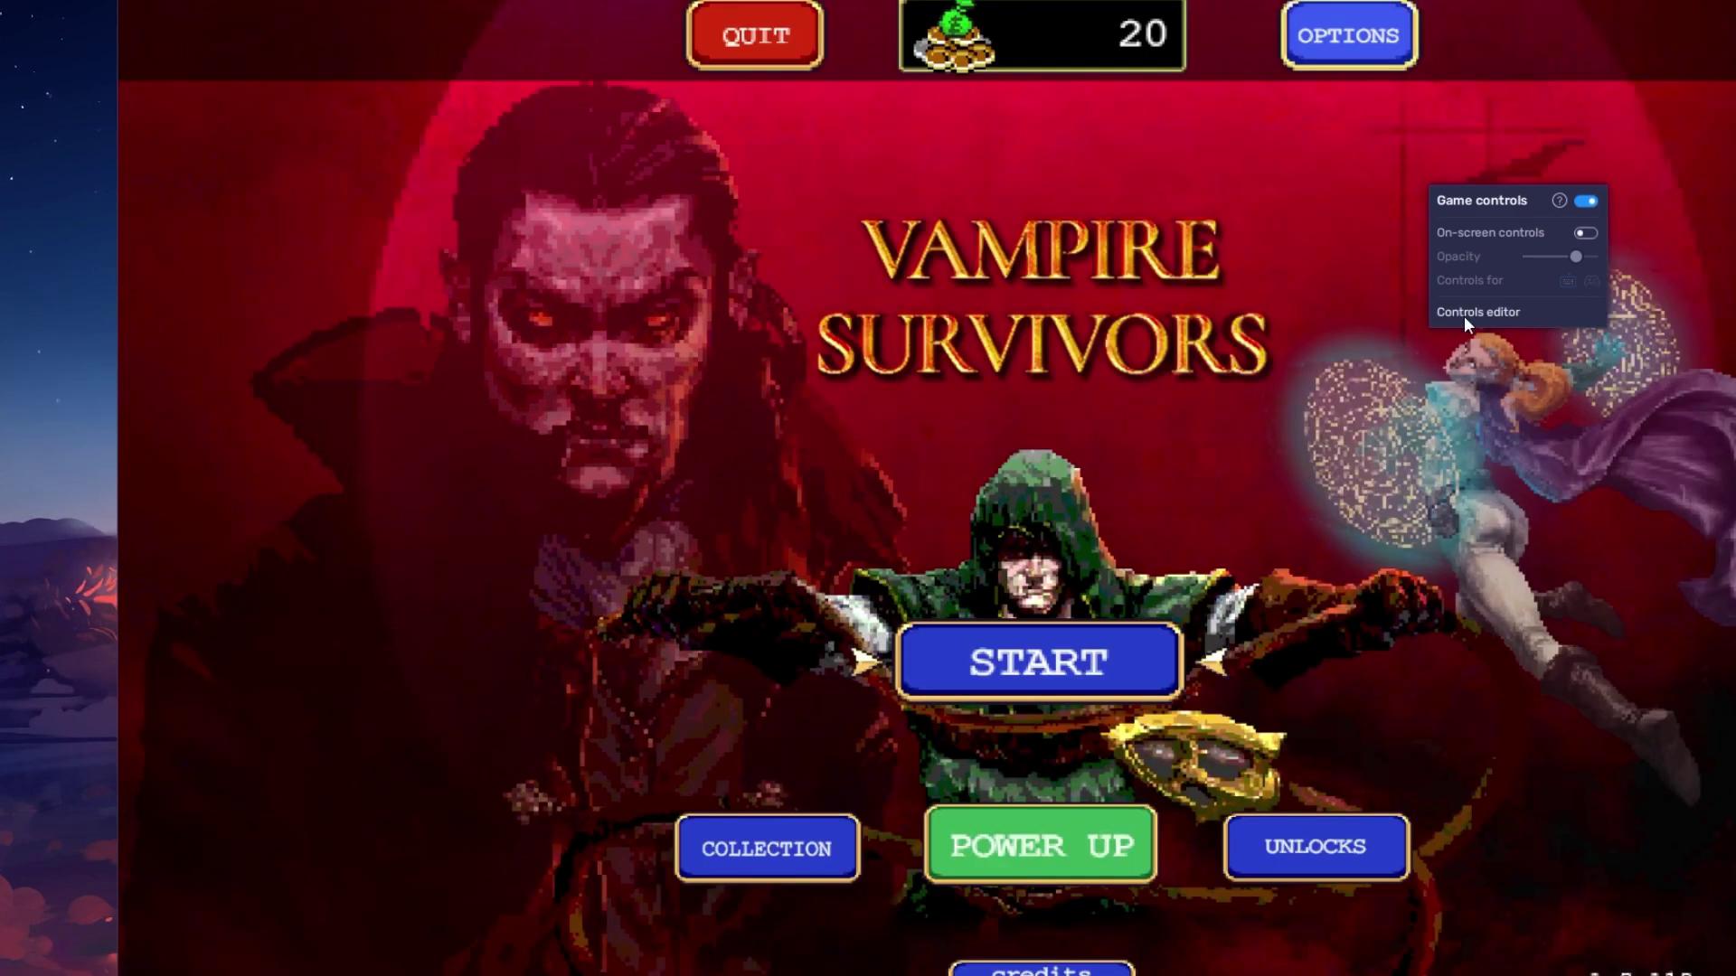
pyautogui.click(1466, 316)
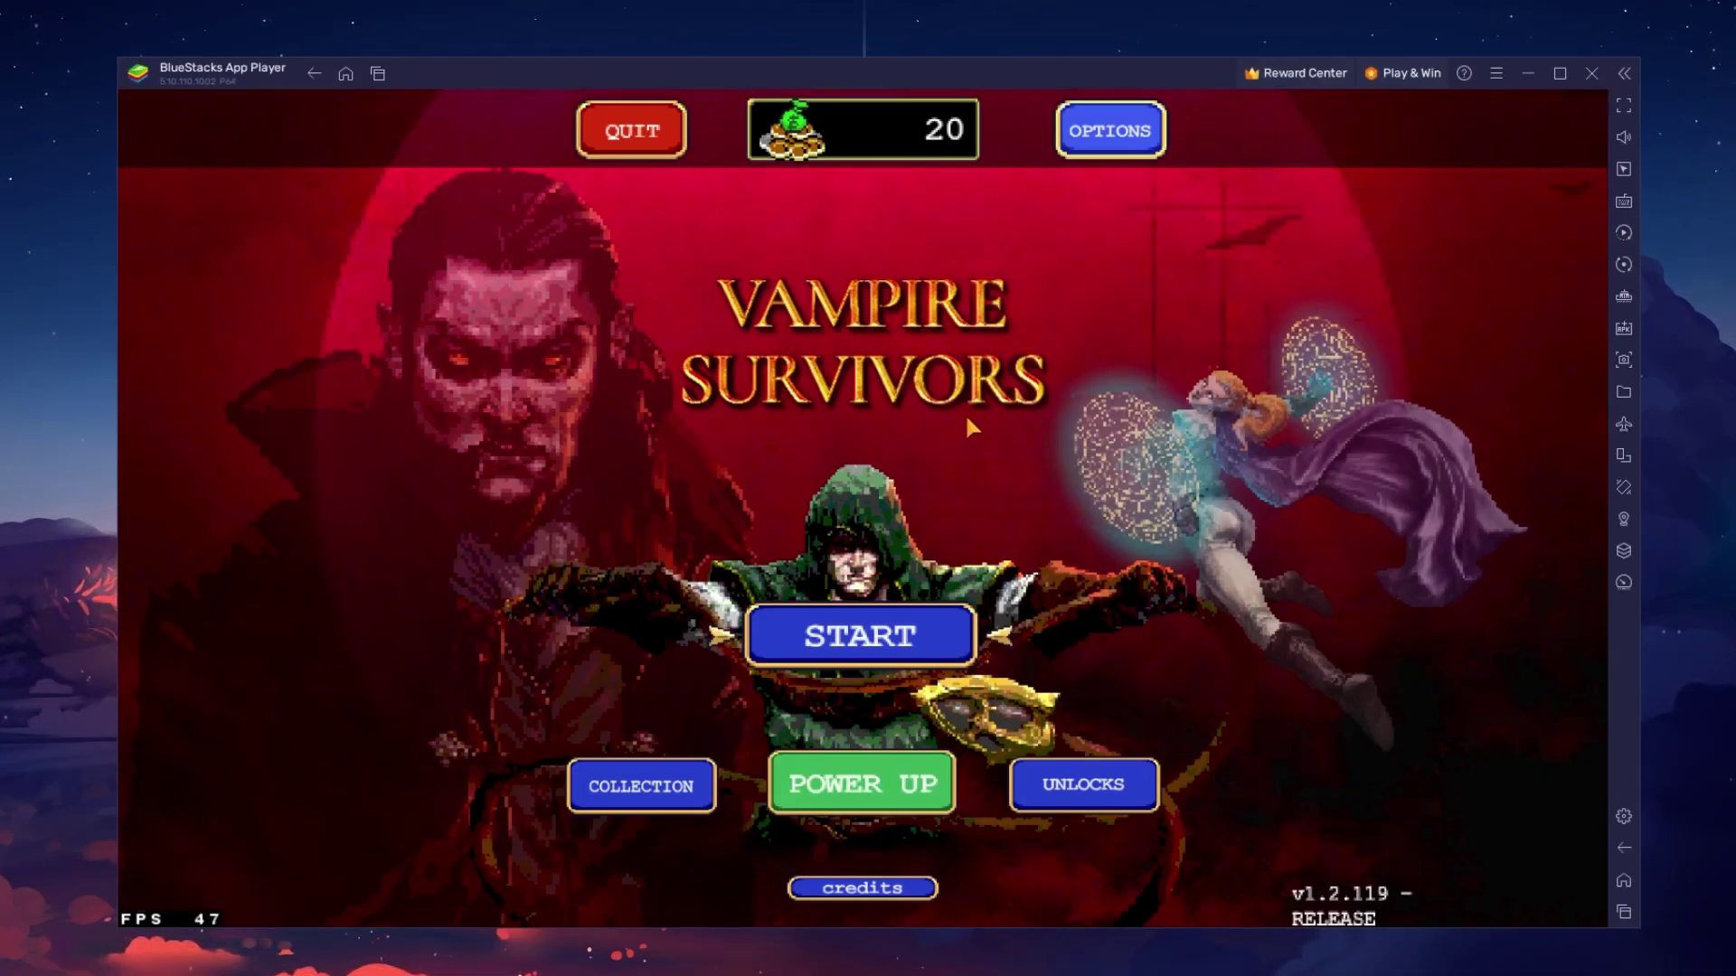
# Start a new run in Vampire Survivors with Antonio as the character.
pyautogui.click(841, 651)
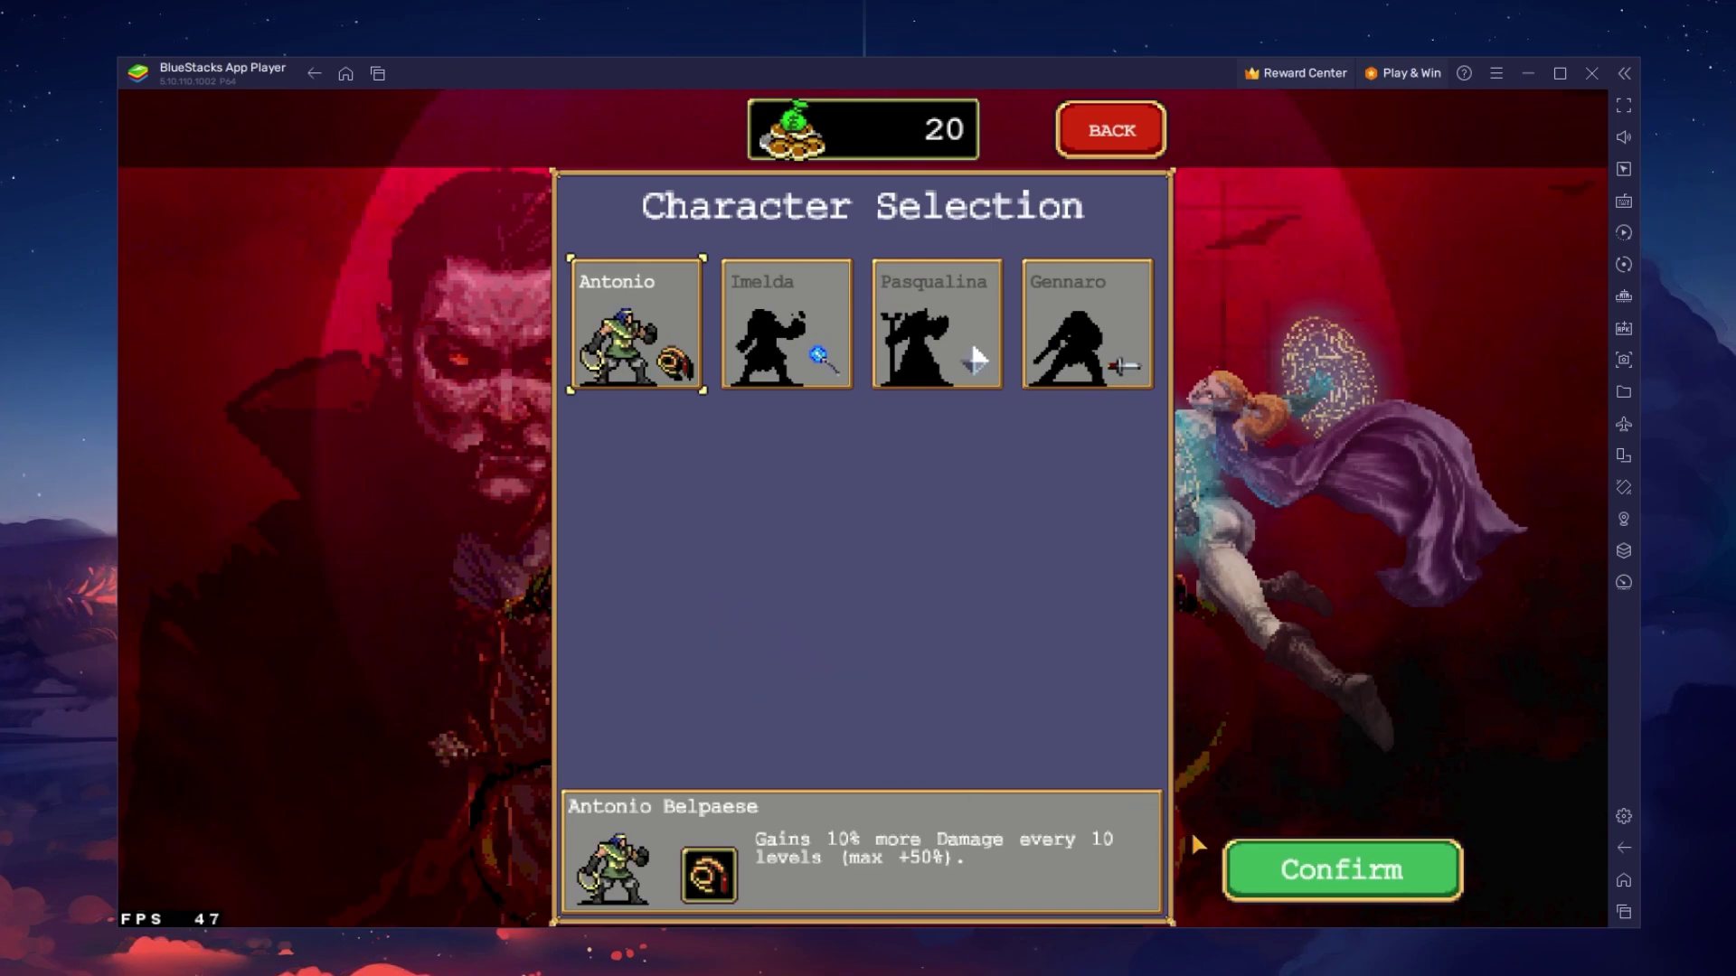
pyautogui.click(1349, 870)
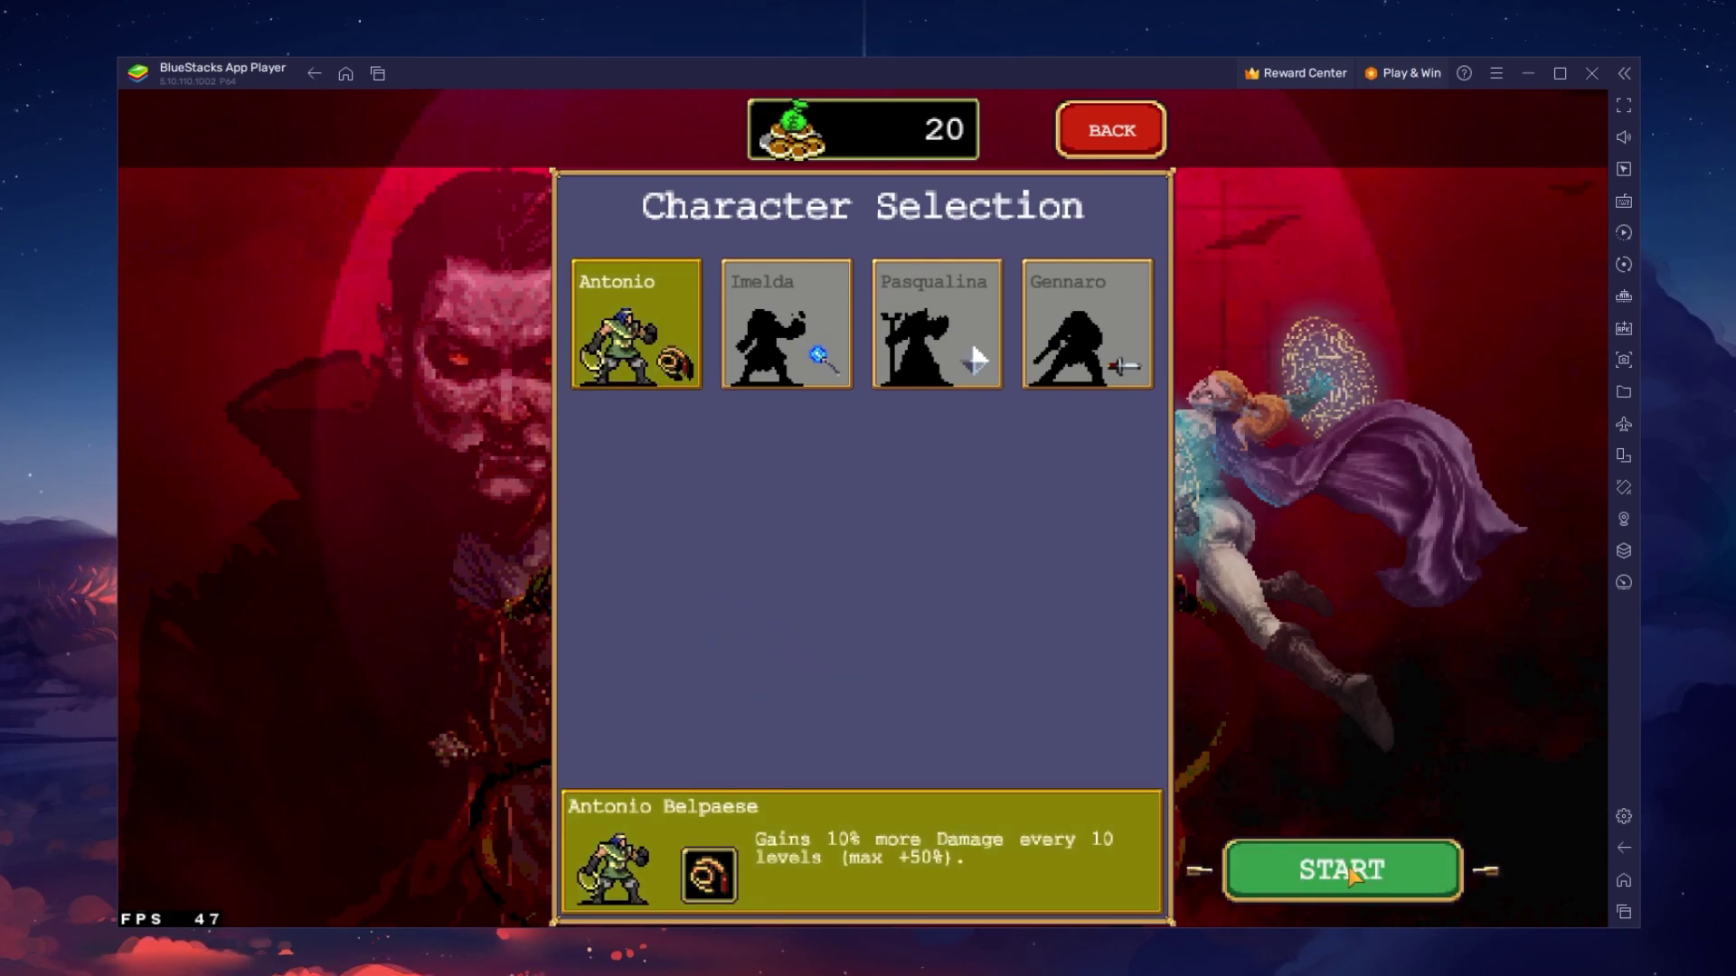
pyautogui.click(1347, 871)
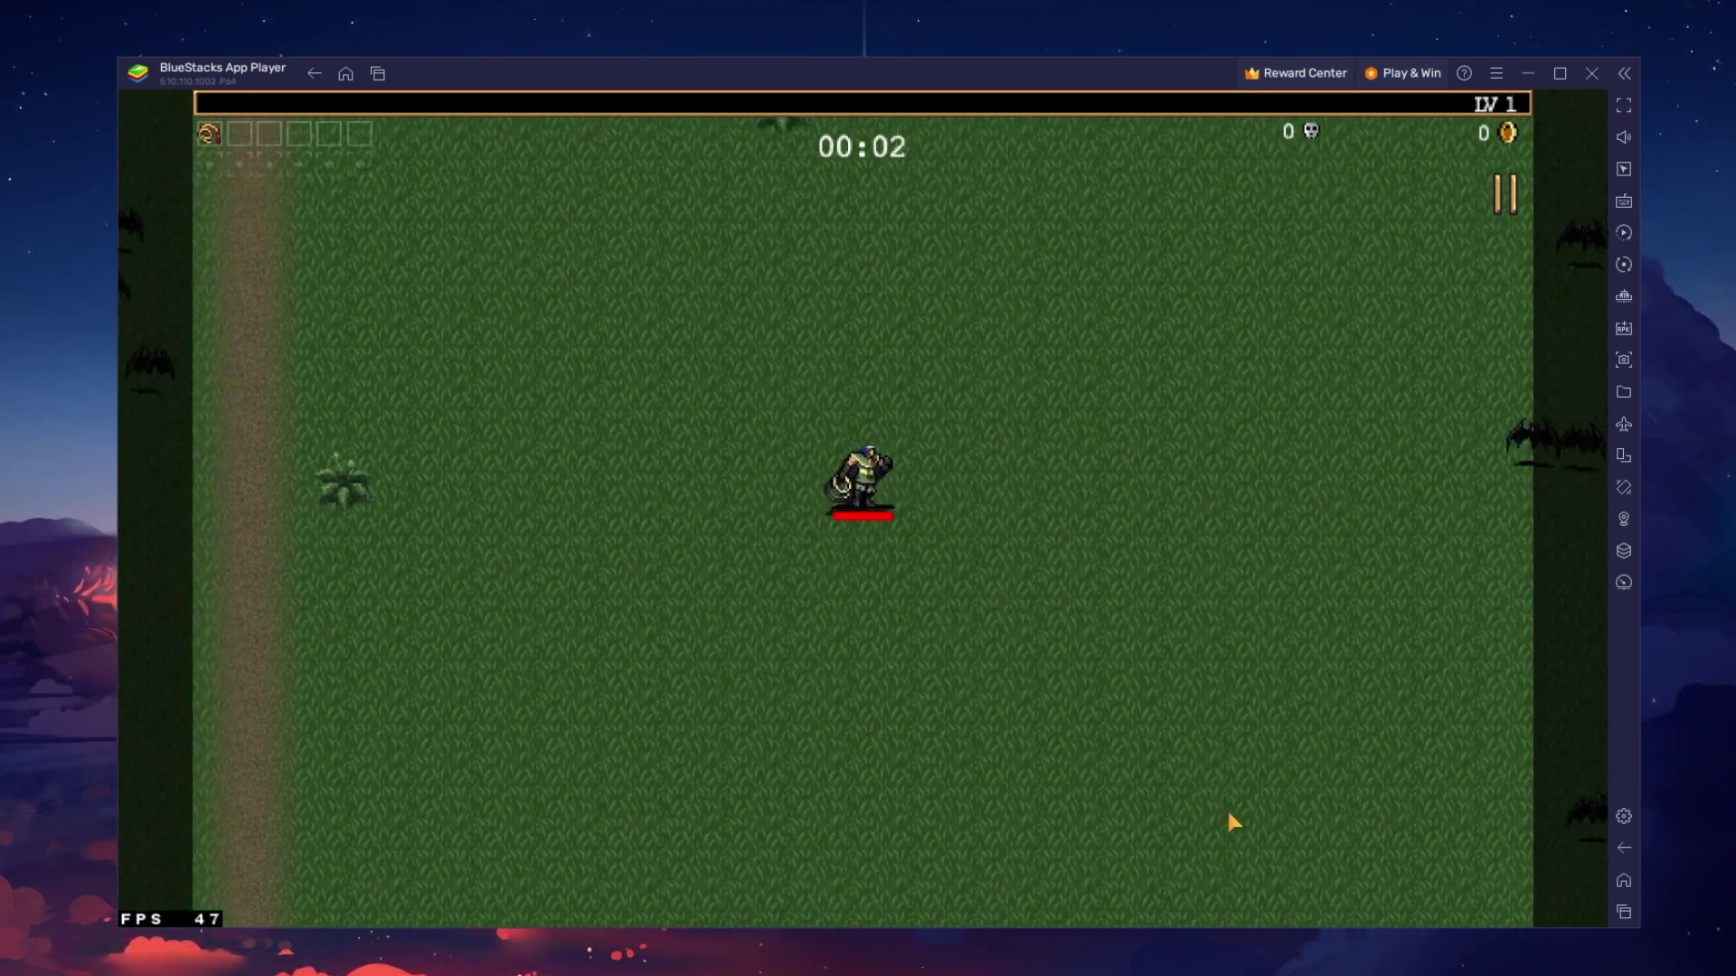
# Test the keyboard controls by moving the character right and then up across the field.
pyautogui.press('d')
pyautogui.press('d')
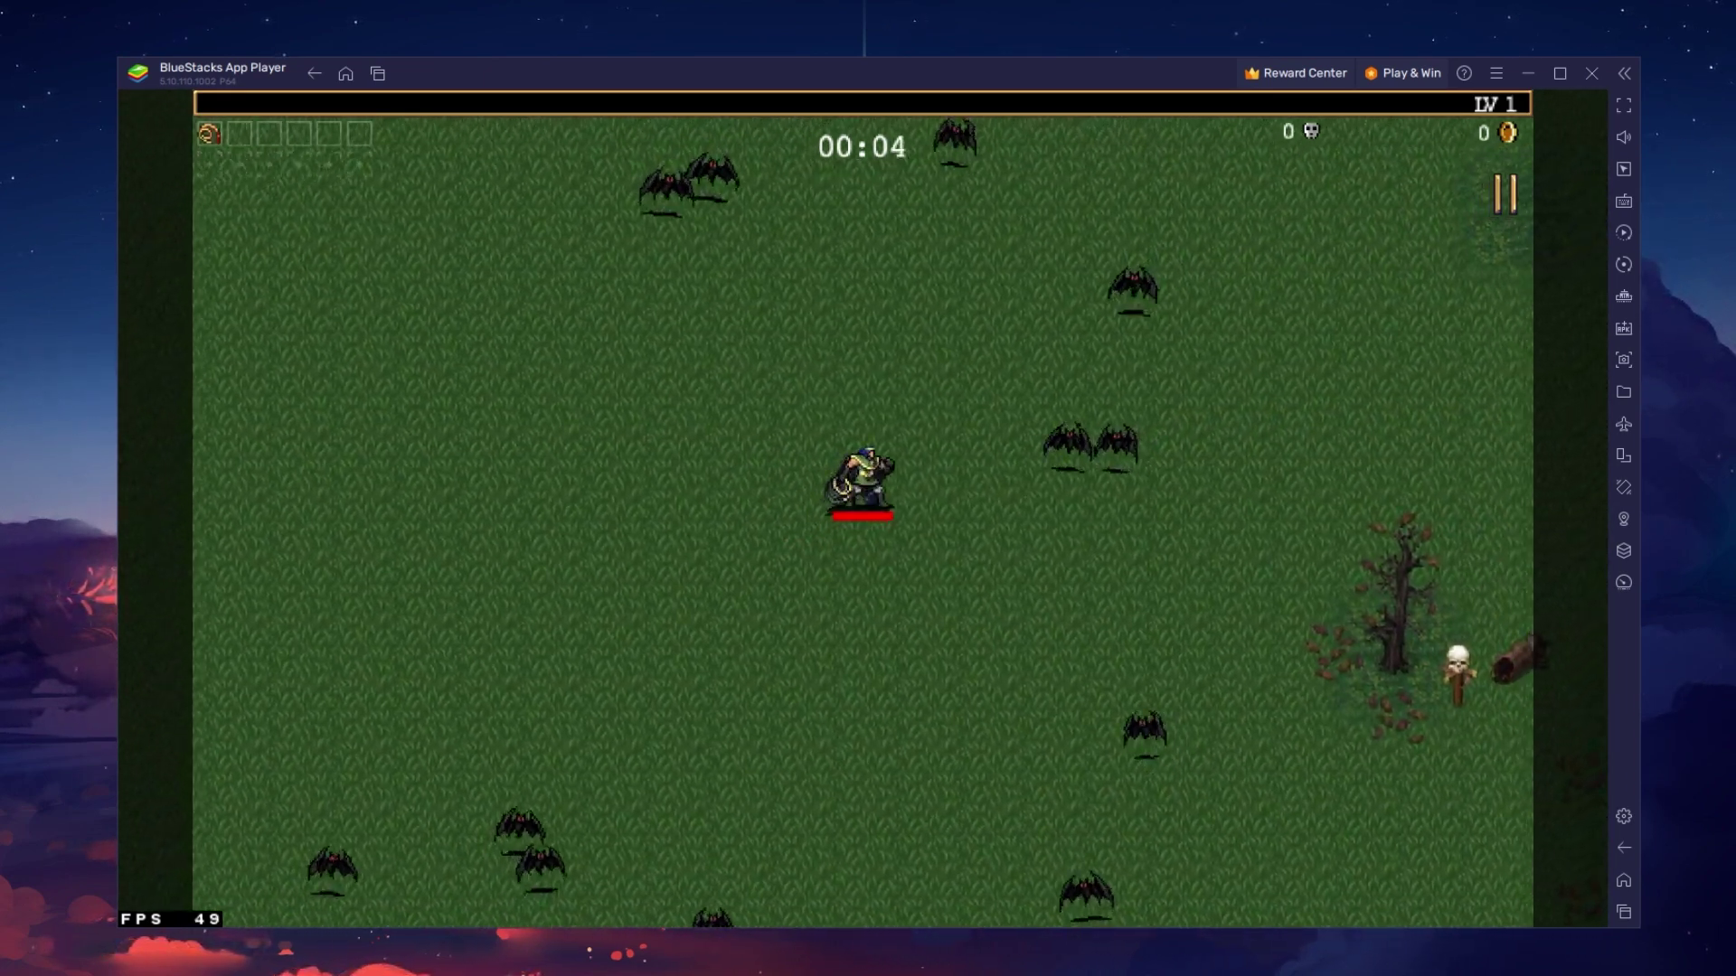
pyautogui.press('d')
pyautogui.press('w')
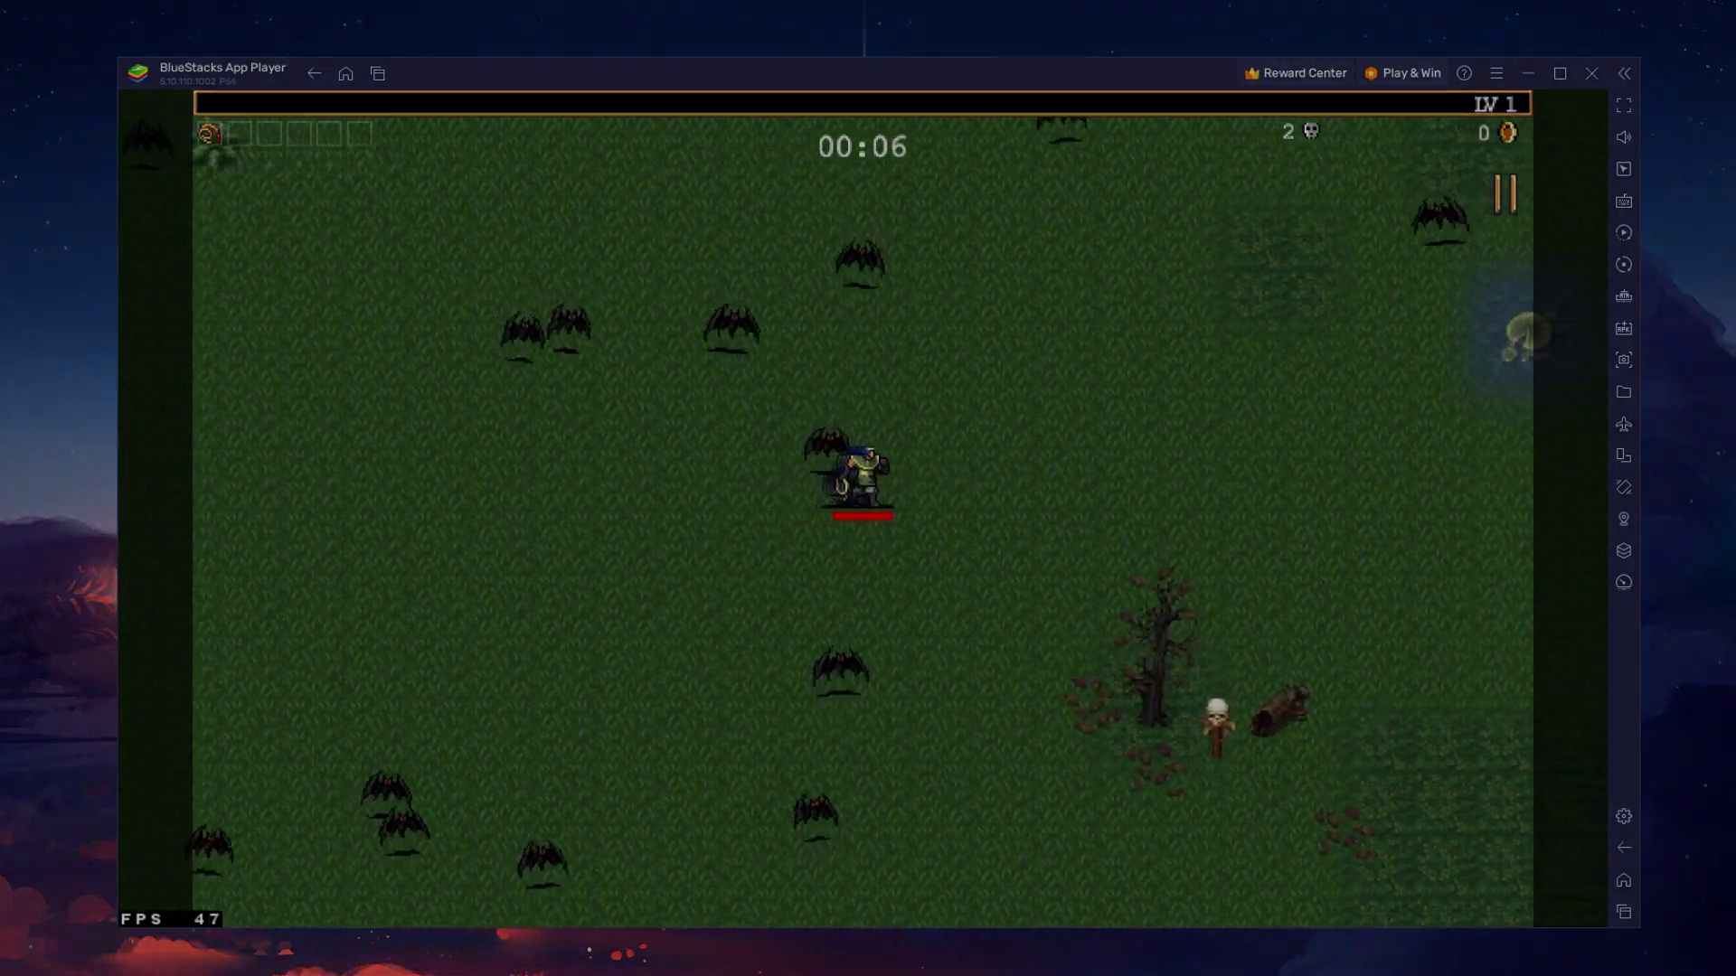